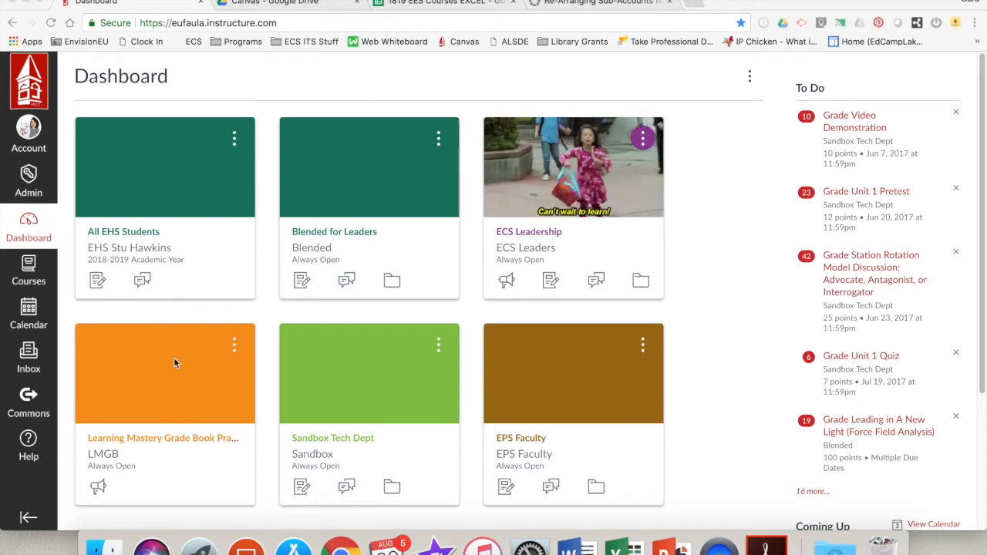
Step: In the Learning Mastery Grade Book Practice course's settings, set the subaccount to Eufaula Elementary School: SBG
left_click(170, 401)
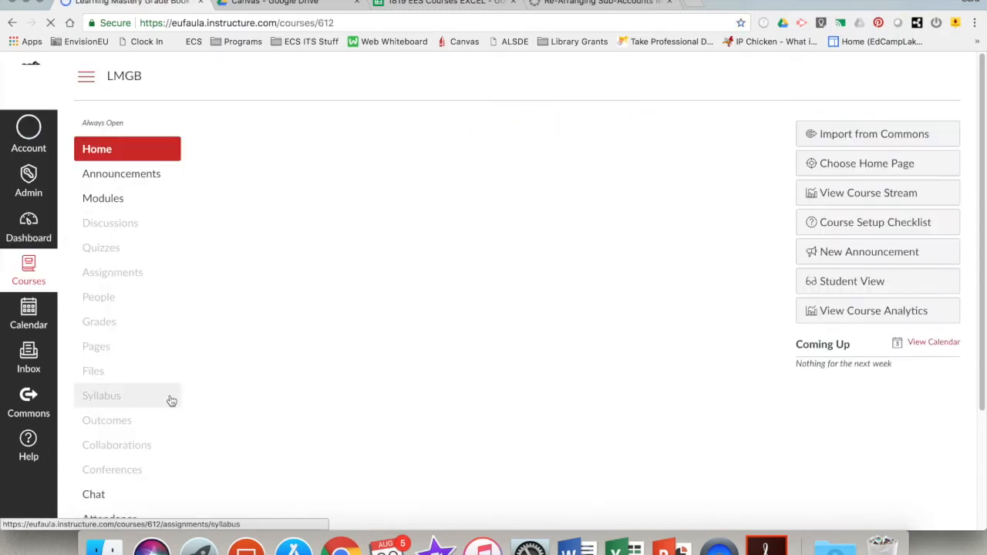
scroll(170, 402, "down", 3)
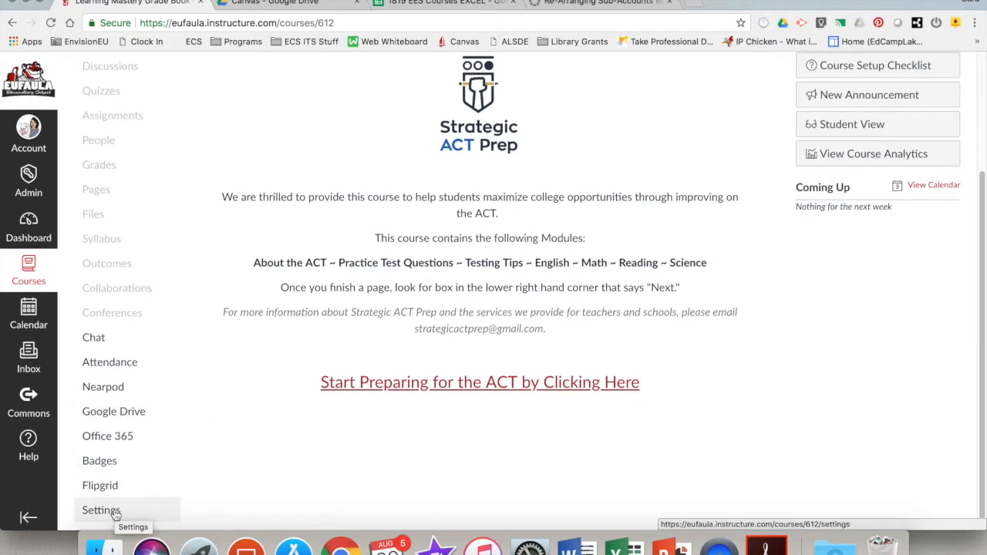
left_click(101, 510)
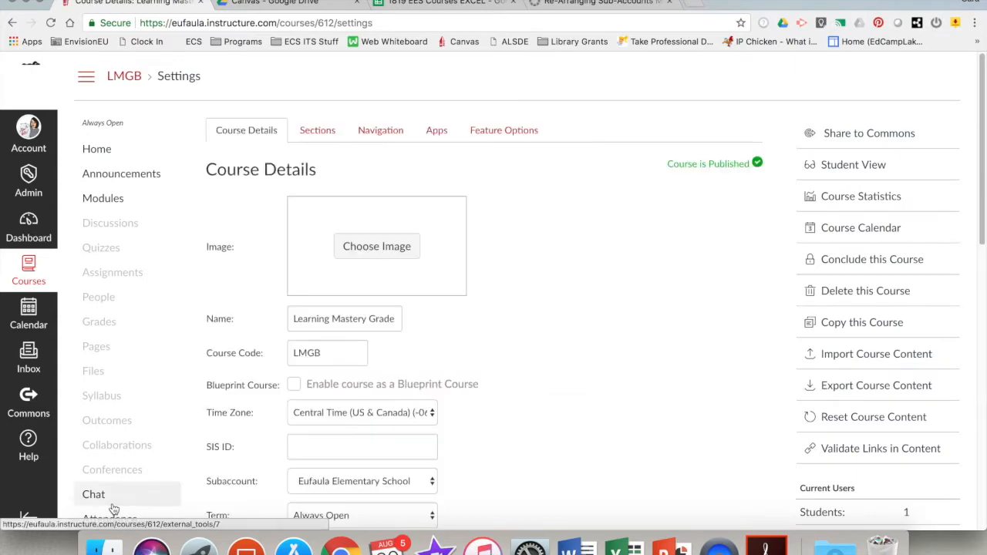
scroll(515, 433, "down", 4)
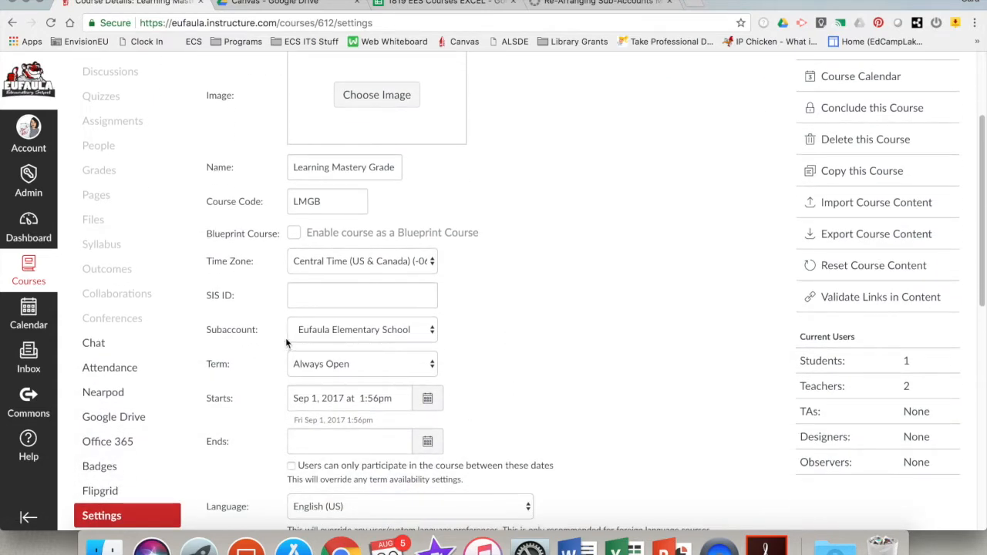
left_click(341, 333)
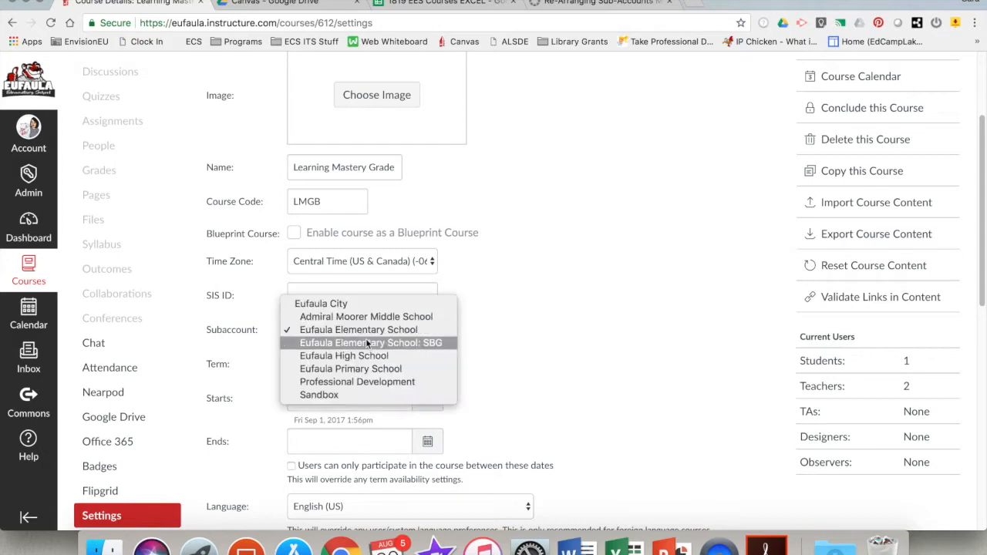
left_click(438, 352)
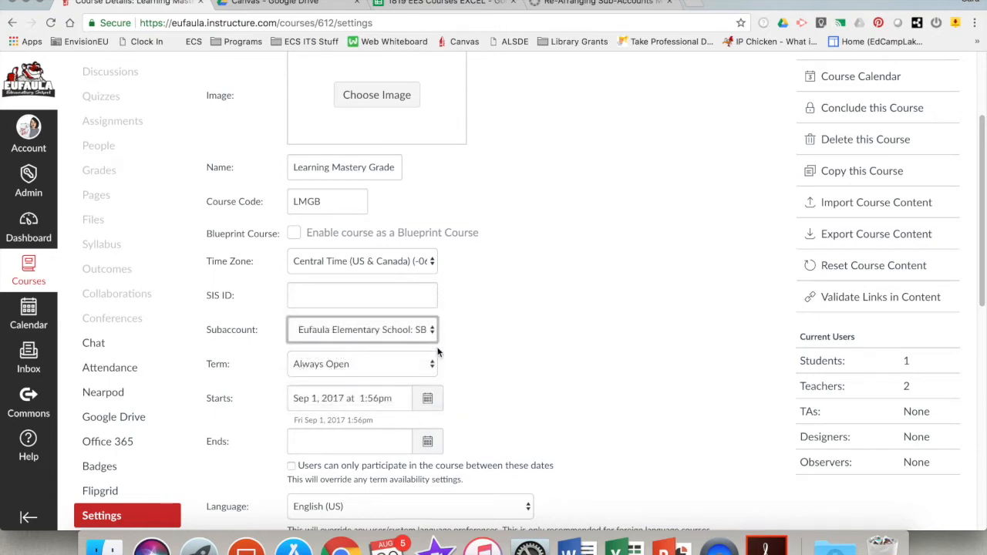
Step: Apply the 4 Point Scale as the course's grading scheme and save the updated course details
scroll(507, 373, "down", 5)
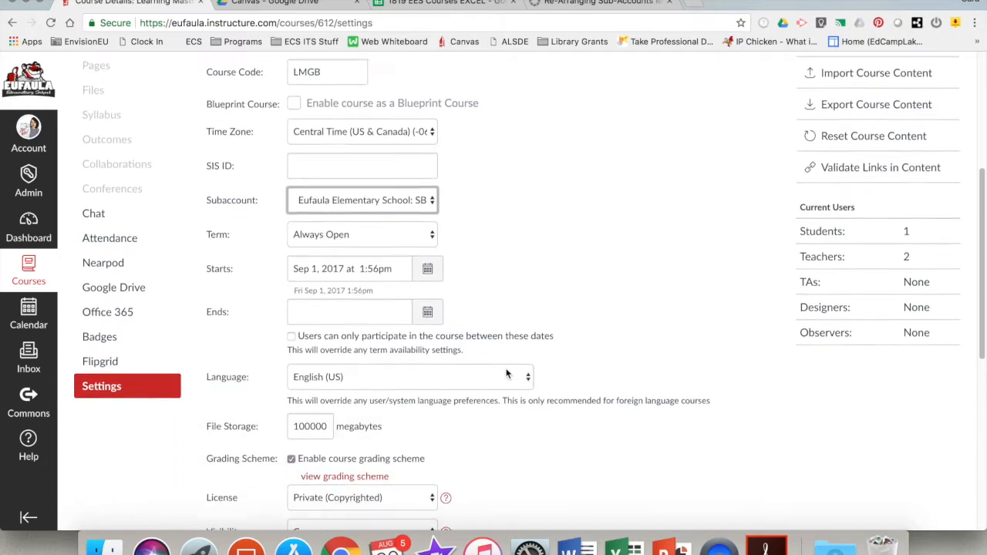
scroll(508, 372, "down", 4)
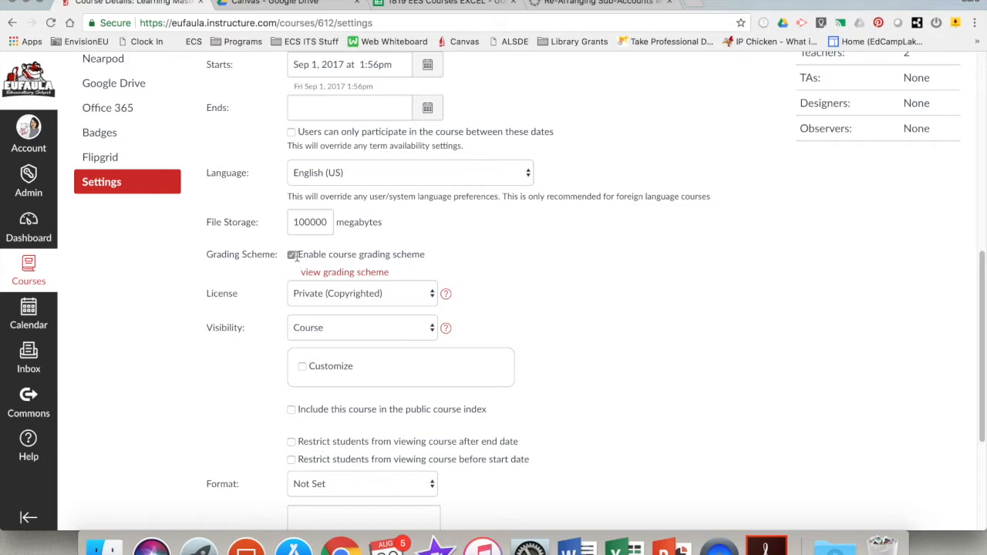
left_click(343, 273)
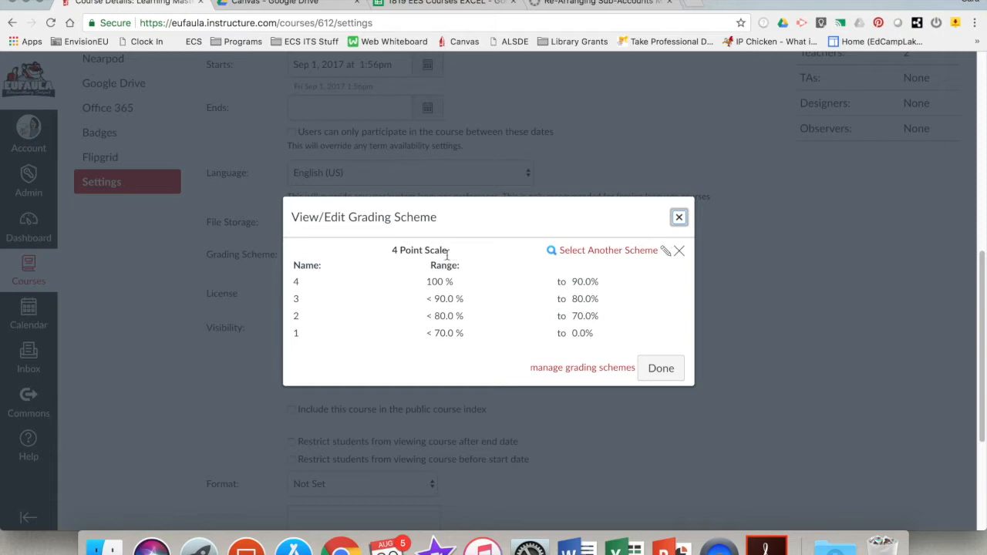
left_click(594, 258)
left_click(344, 291)
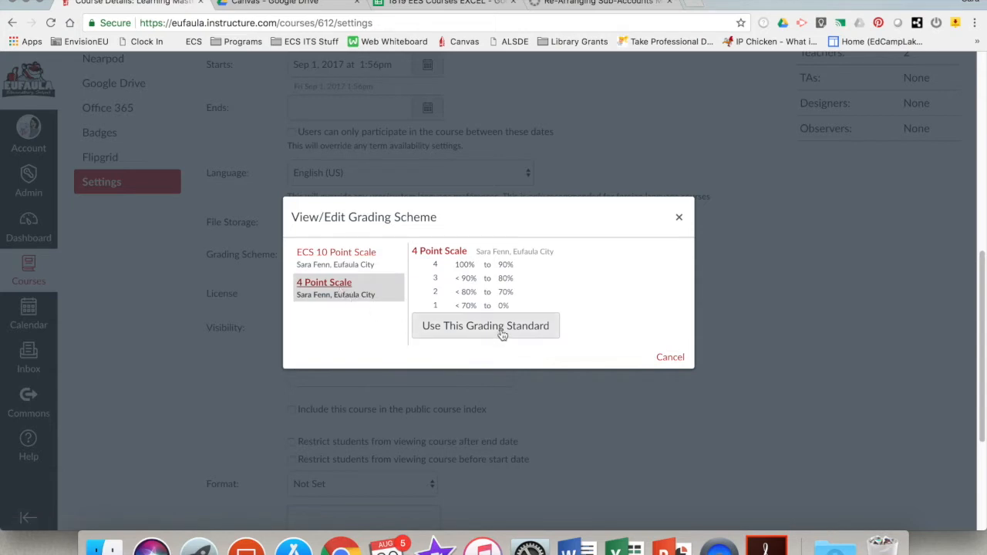
left_click(481, 329)
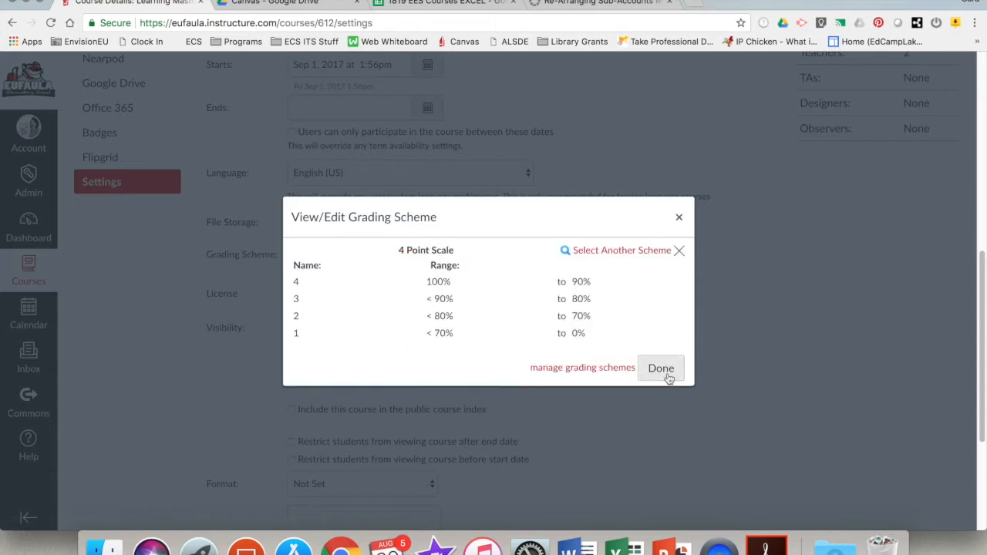
left_click(668, 373)
scroll(667, 374, "down", 3)
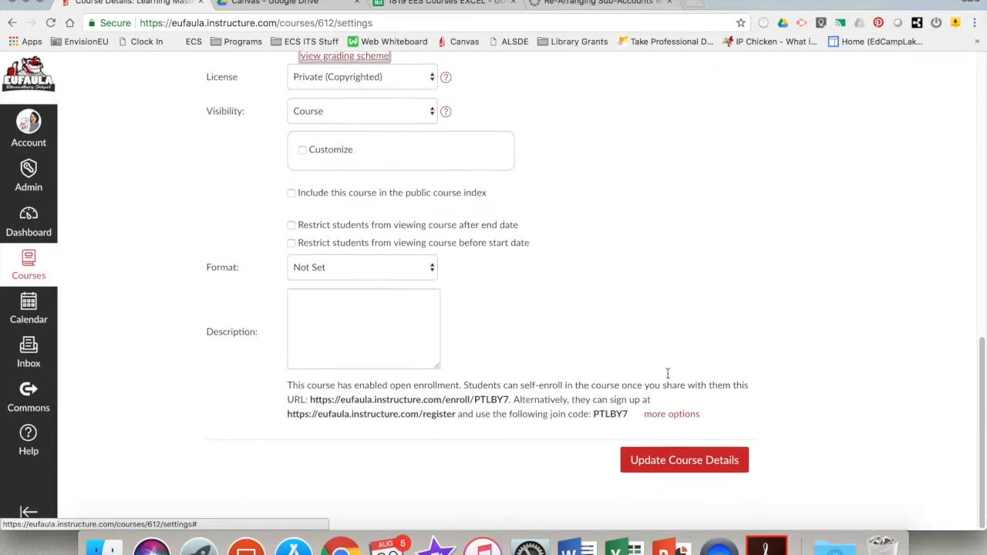
left_click(684, 466)
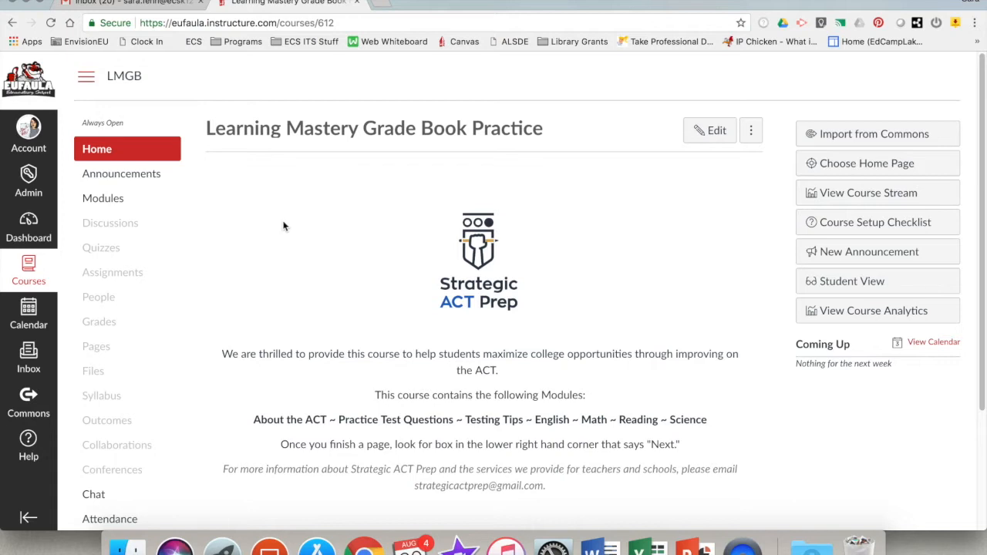
Step: Open the course's Outcomes page and look at the groups inside 3 ELA, returning to the outcomes overview
left_click(114, 426)
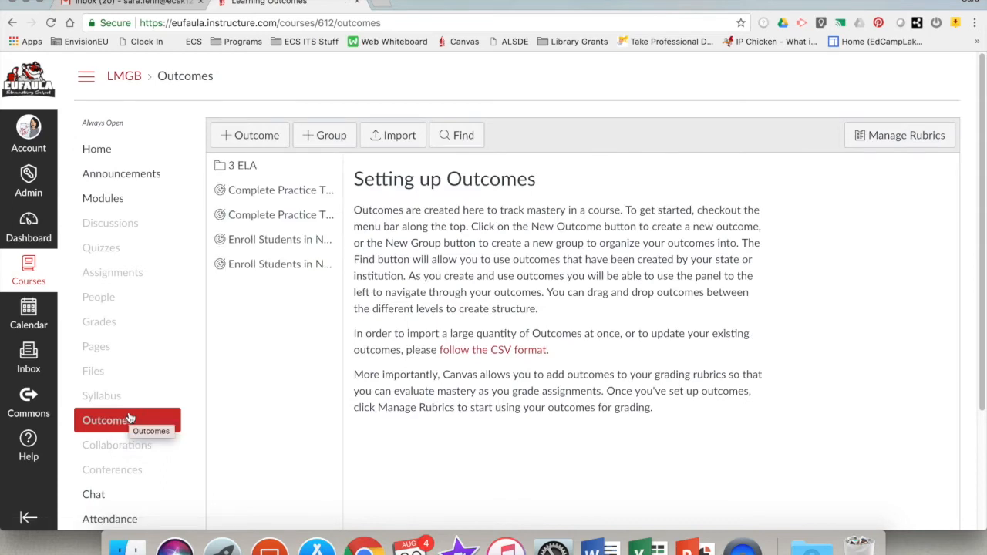
left_click(239, 173)
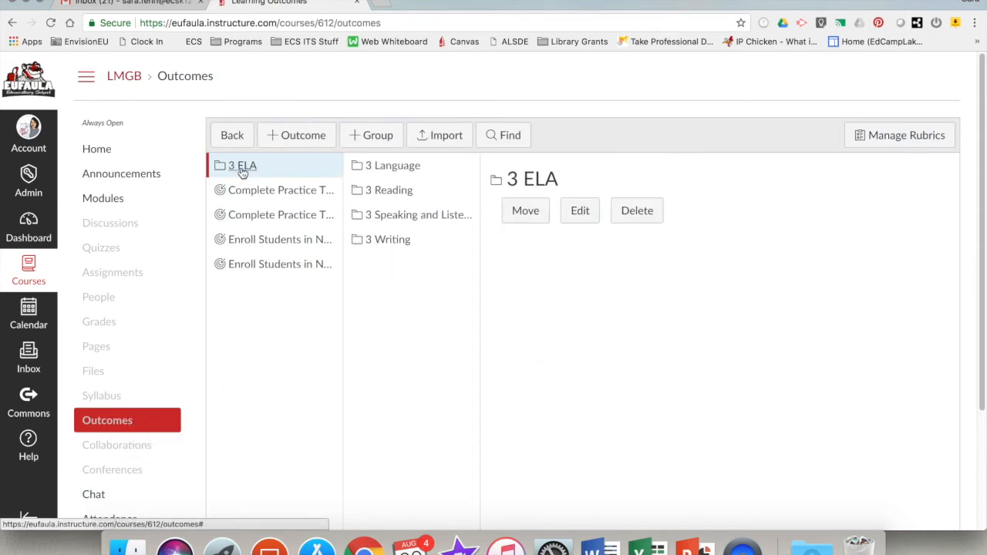
left_click(232, 135)
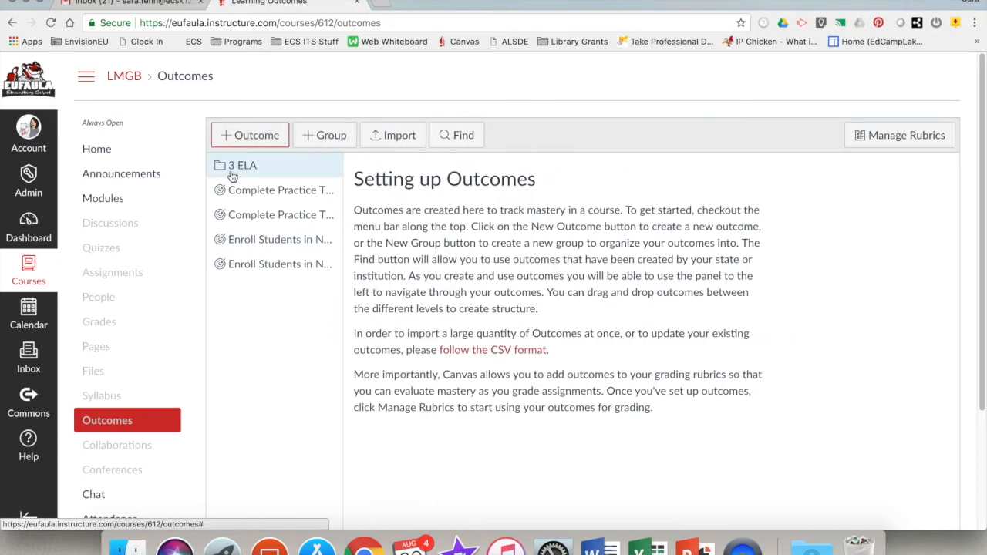
Step: Find the first 3 Math group in the first Eufaula Elementary School folder of the account standards and import it into the course
left_click(459, 135)
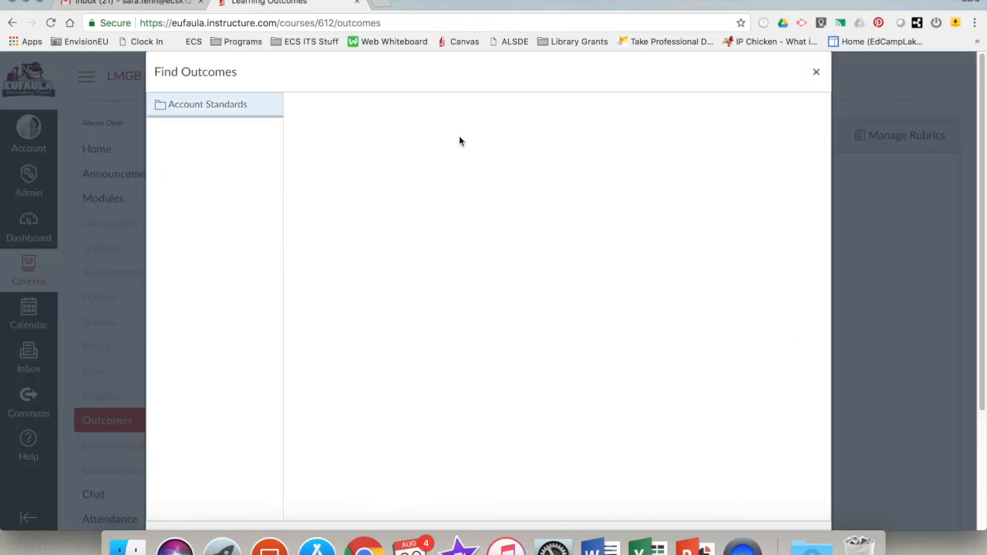
left_click(221, 105)
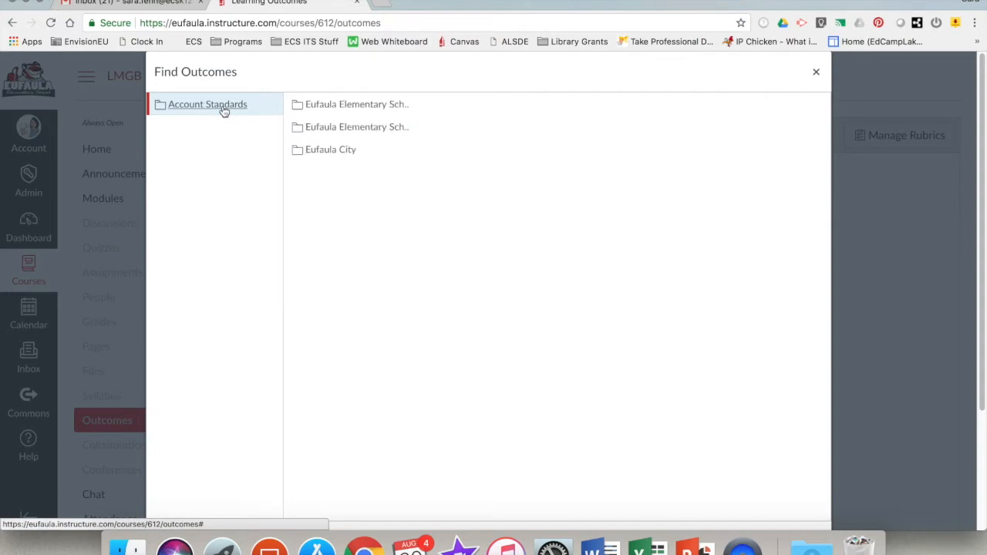
left_click(310, 108)
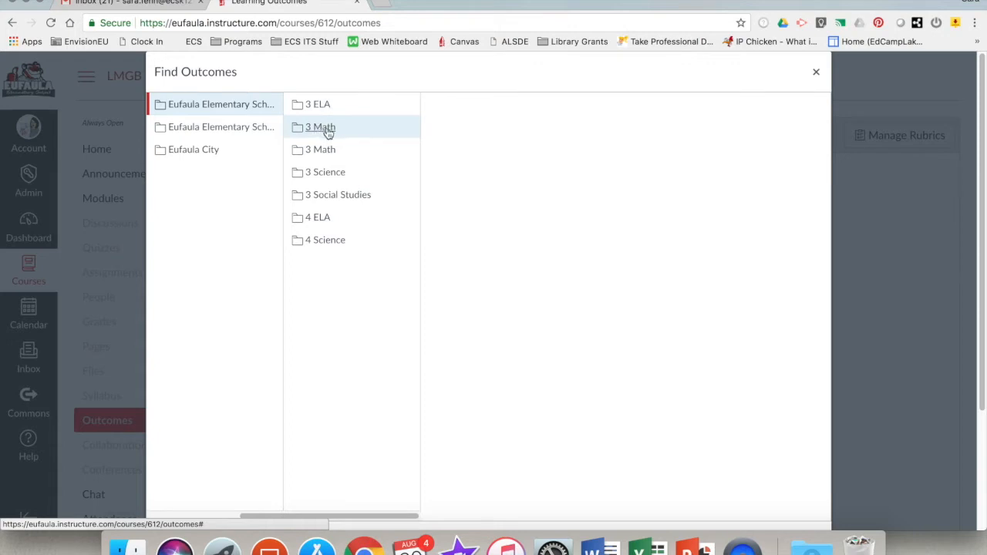
left_click(327, 131)
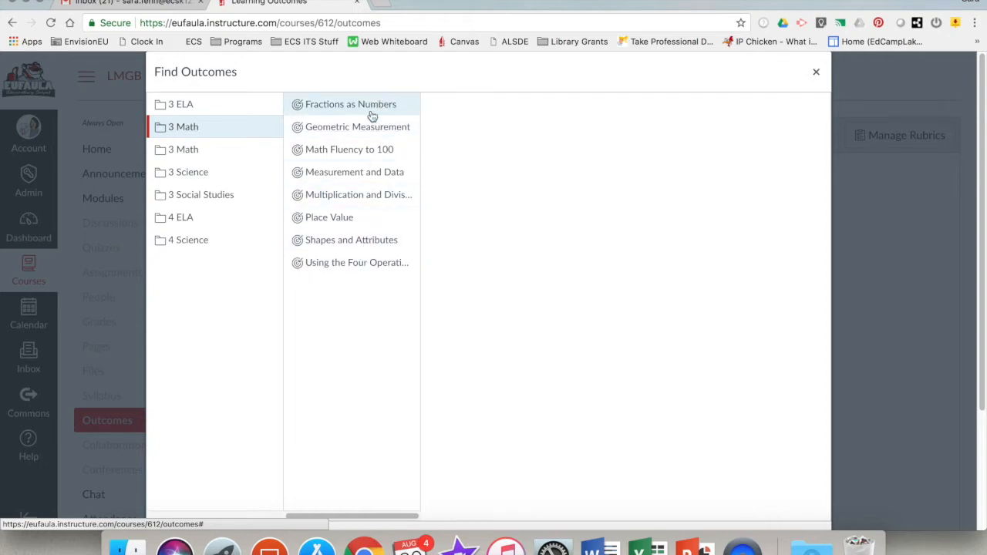
scroll(591, 241, "down", 5)
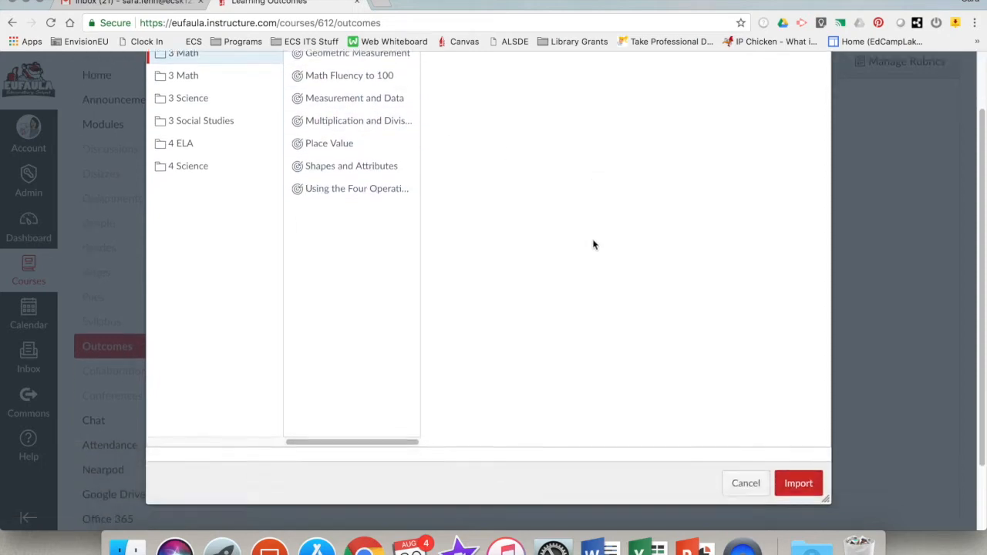
left_click(807, 403)
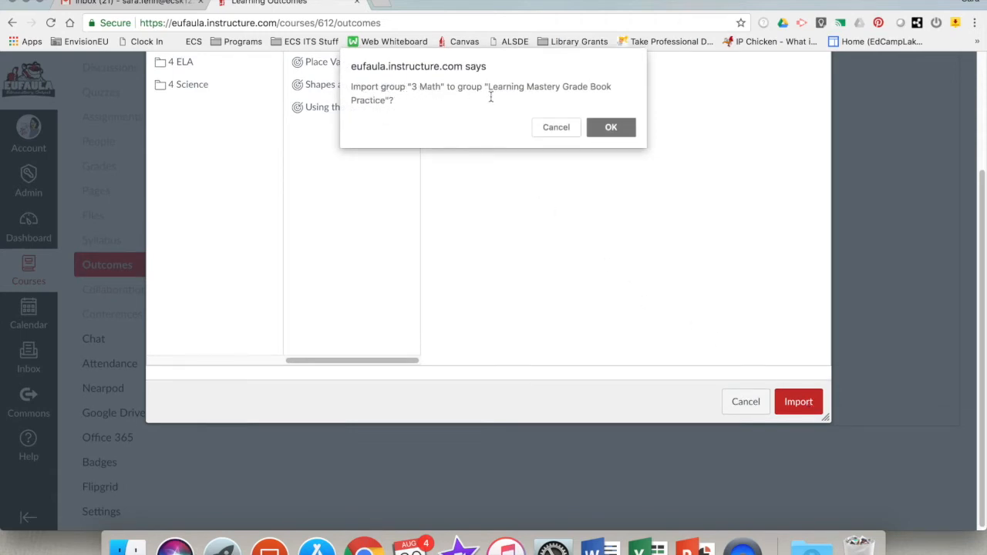
left_click(614, 127)
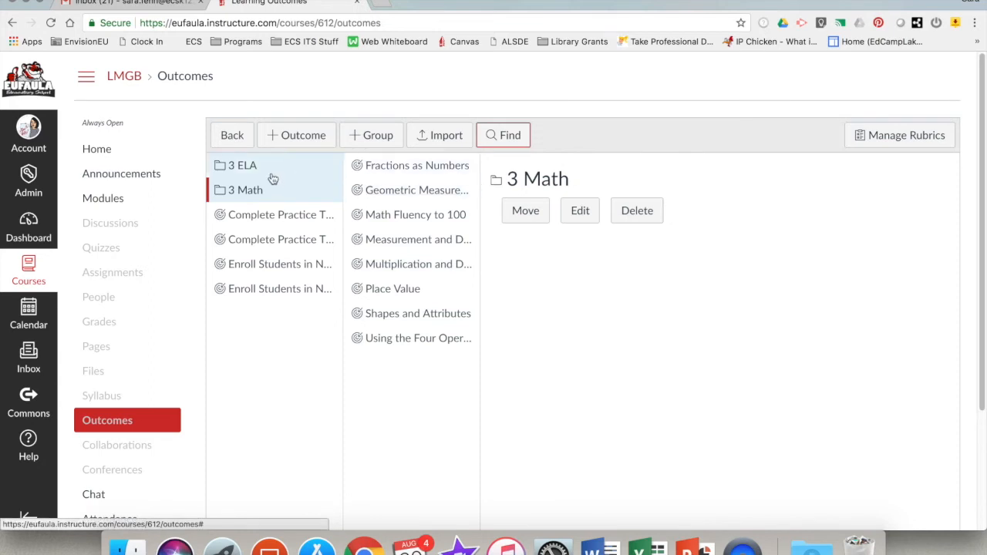
Step: Find the 3 Science outcome group in the same account standards folder and import it into the course
left_click(238, 142)
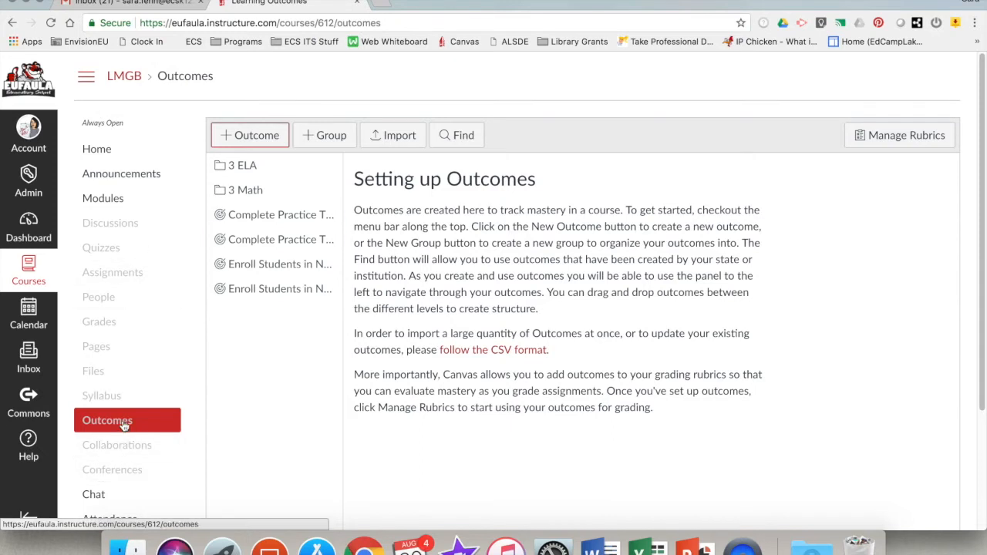
left_click(461, 144)
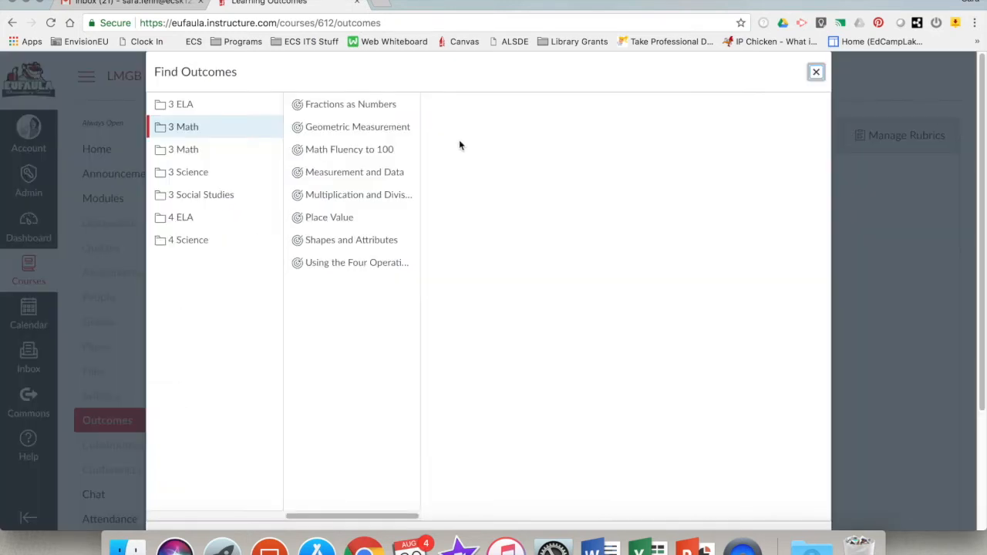
left_click(187, 172)
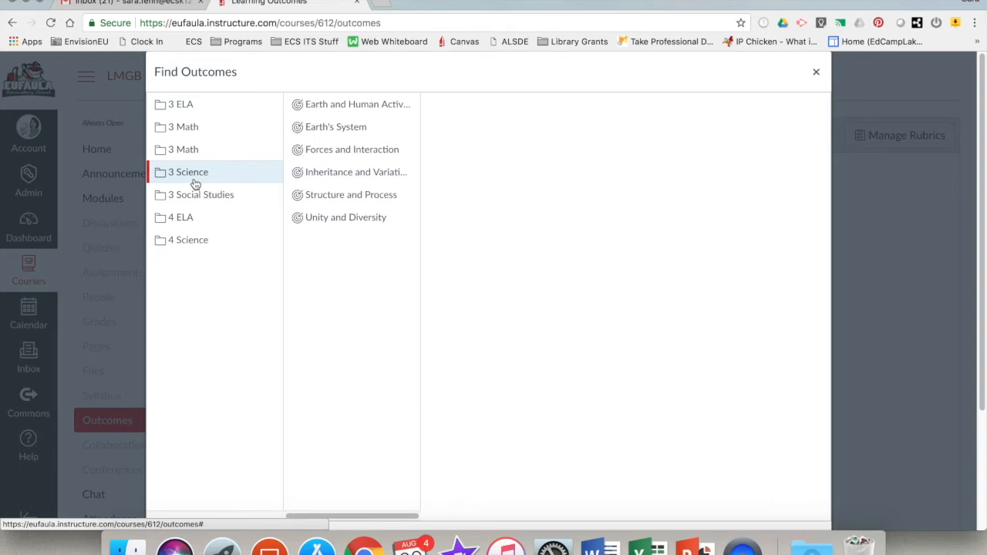
scroll(663, 285, "down", 3)
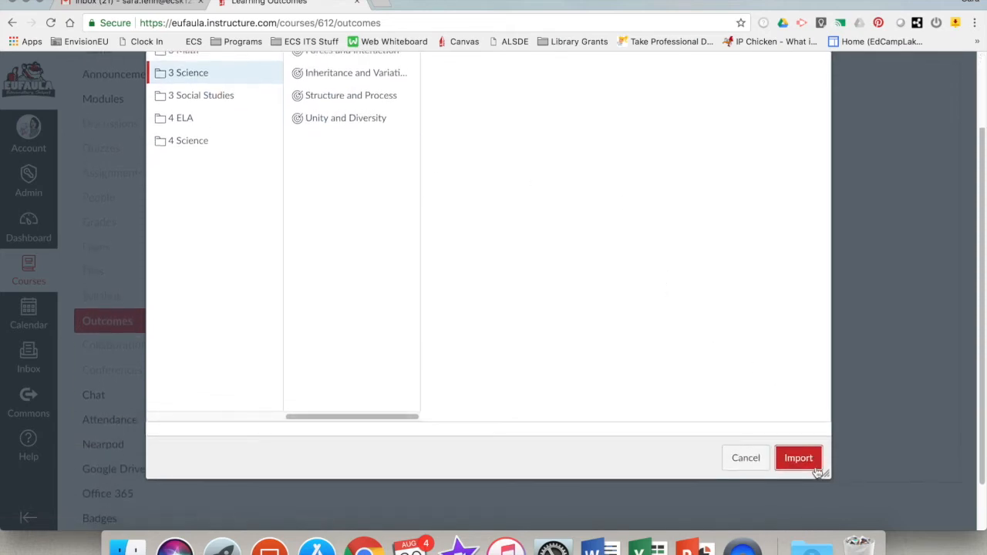
left_click(799, 460)
left_click(611, 128)
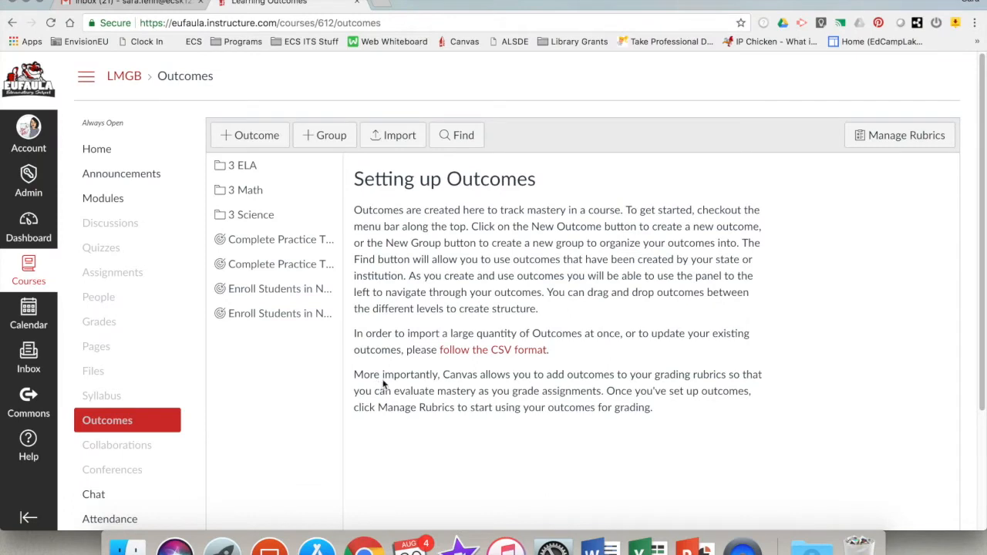
Step: Examine the standards and rating scale of the Conventions of Standard English outcome under 3 ELA, 3 Language
left_click(252, 173)
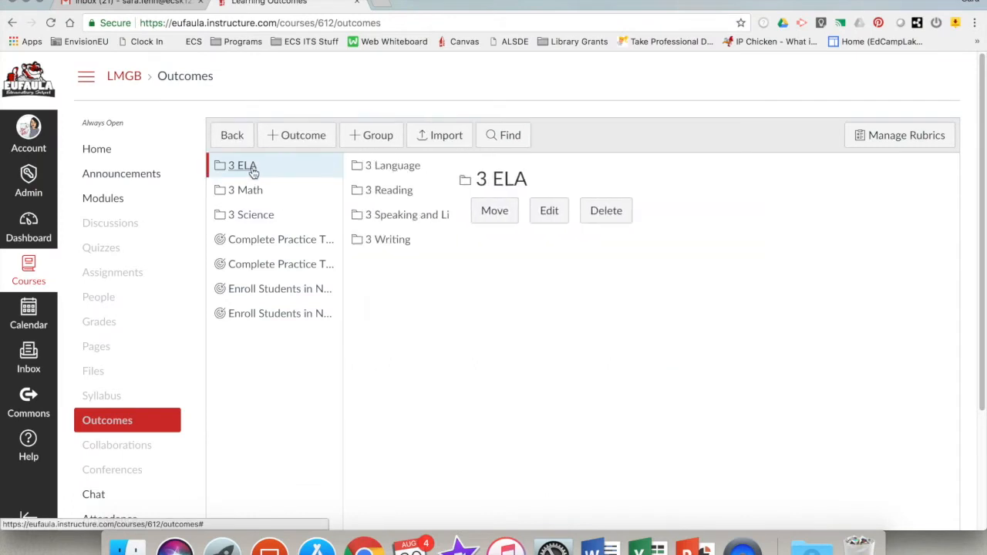
left_click(401, 171)
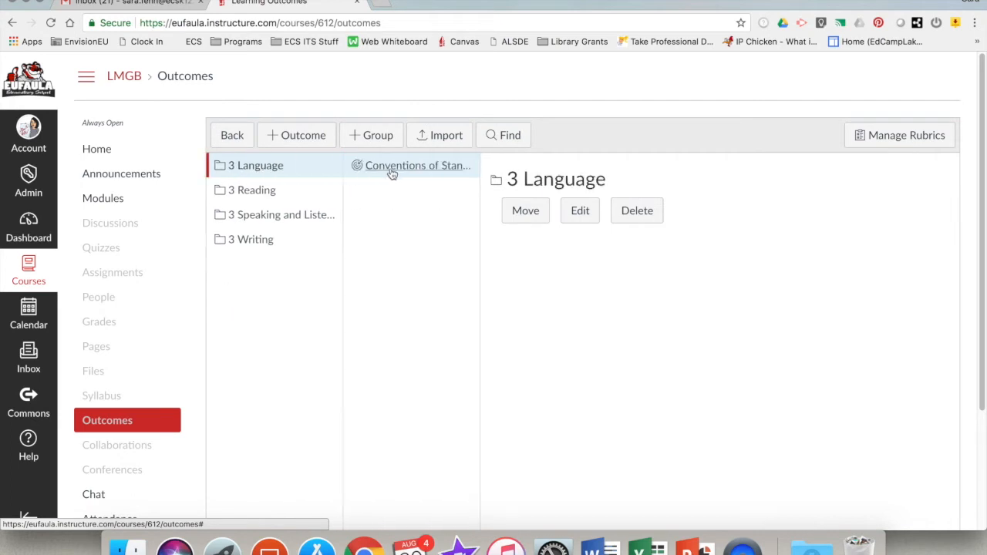
left_click(406, 167)
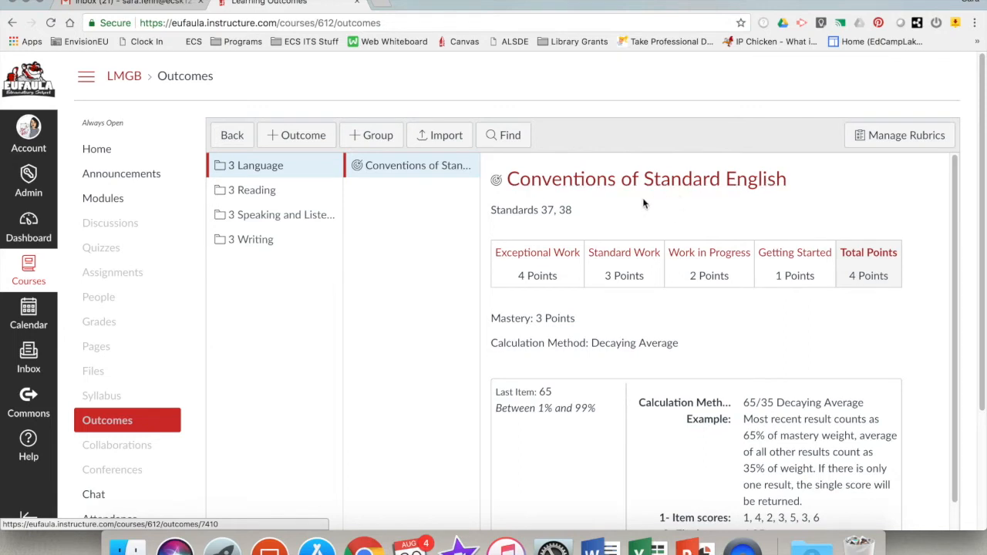
left_click_drag(572, 211, 486, 214)
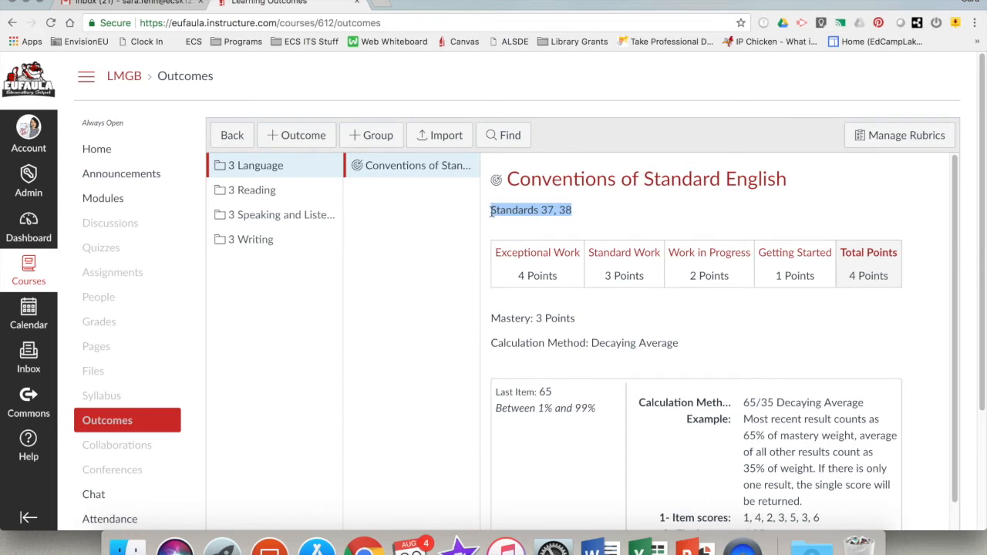
left_click(575, 213)
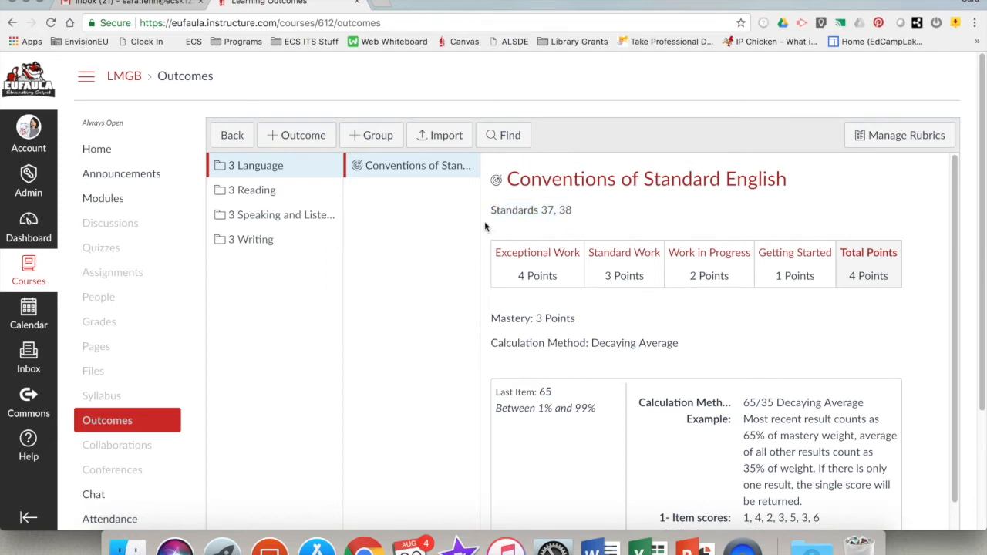
left_click_drag(482, 224, 930, 292)
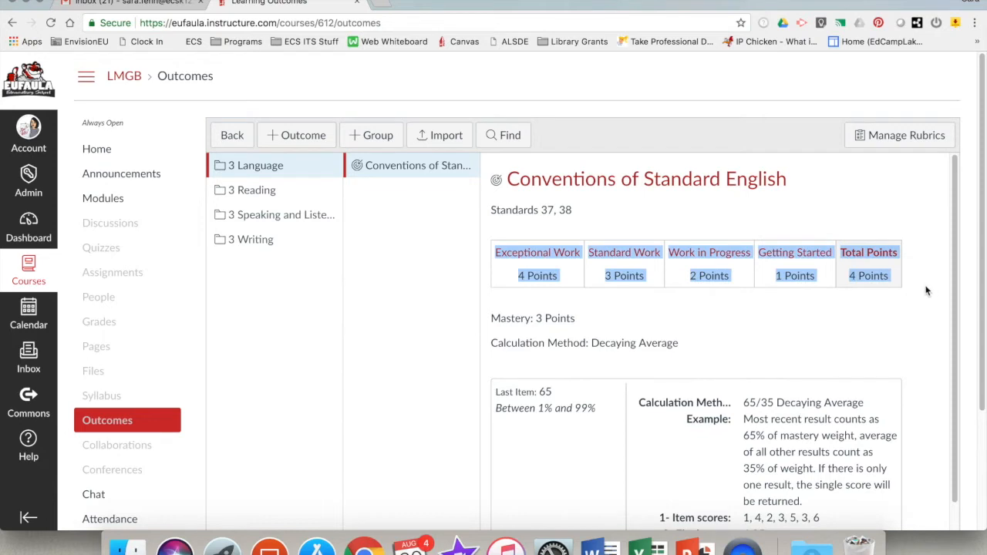
left_click(878, 315)
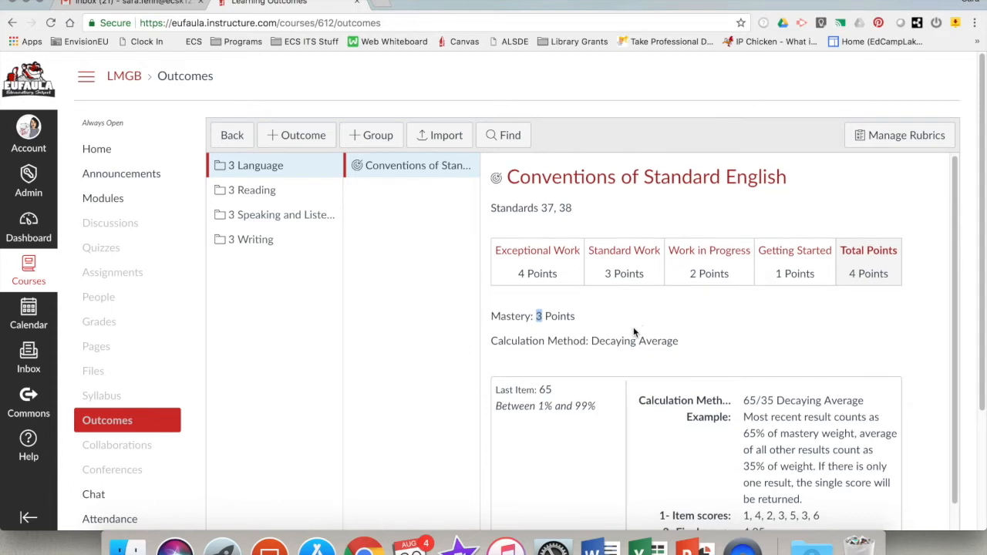
Step: Examine the Decaying Average calculation method of the Conventions of Standard English outcome
scroll(638, 322, "down", 2)
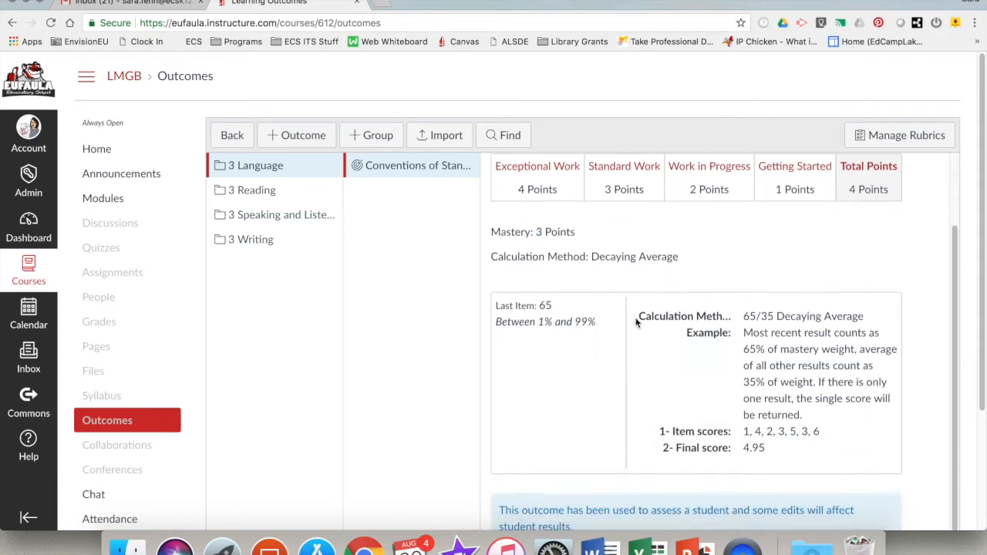
left_click_drag(679, 260, 591, 261)
left_click(668, 279)
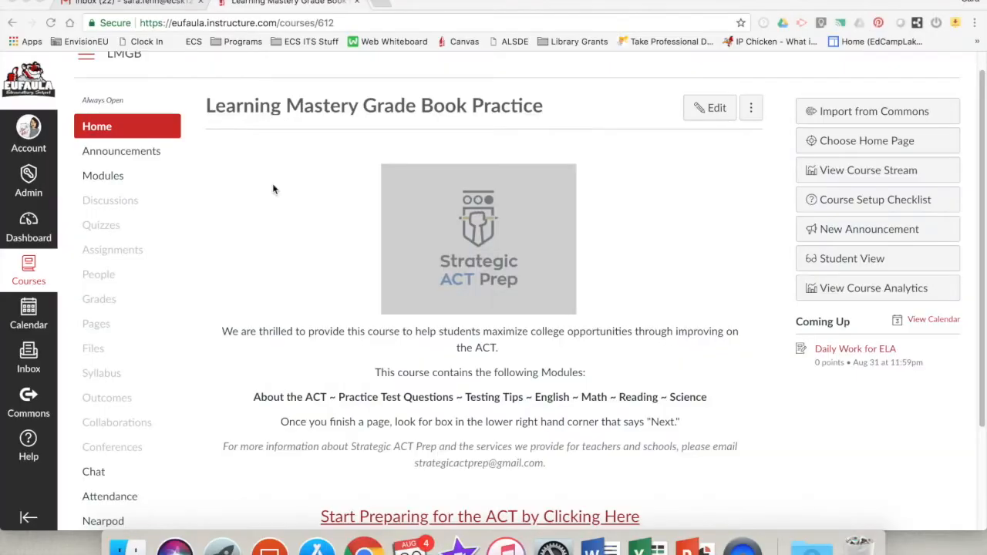
Step: Start a new assignment in the course and title it "Daily Work ELA"
scroll(271, 189, "down", 3)
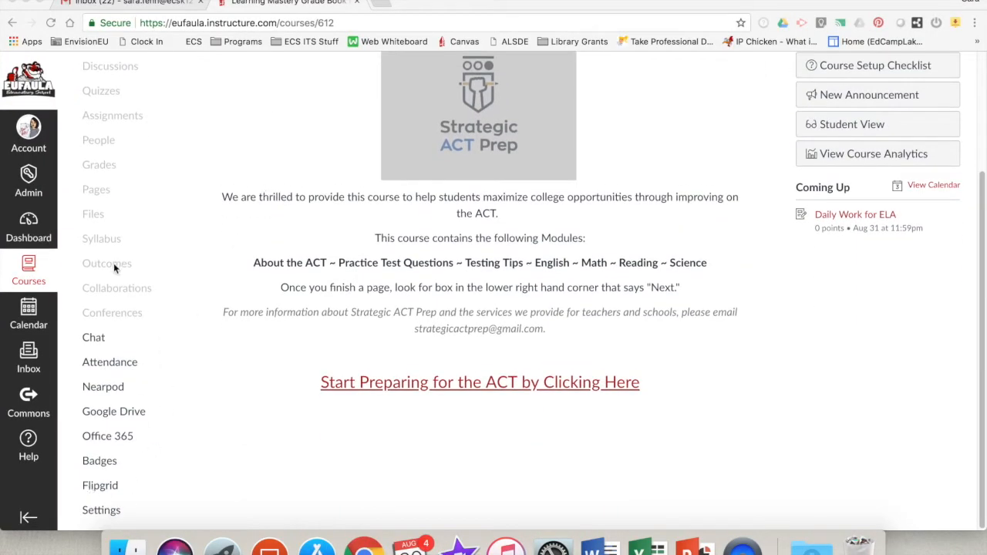
scroll(178, 252, "up", 3)
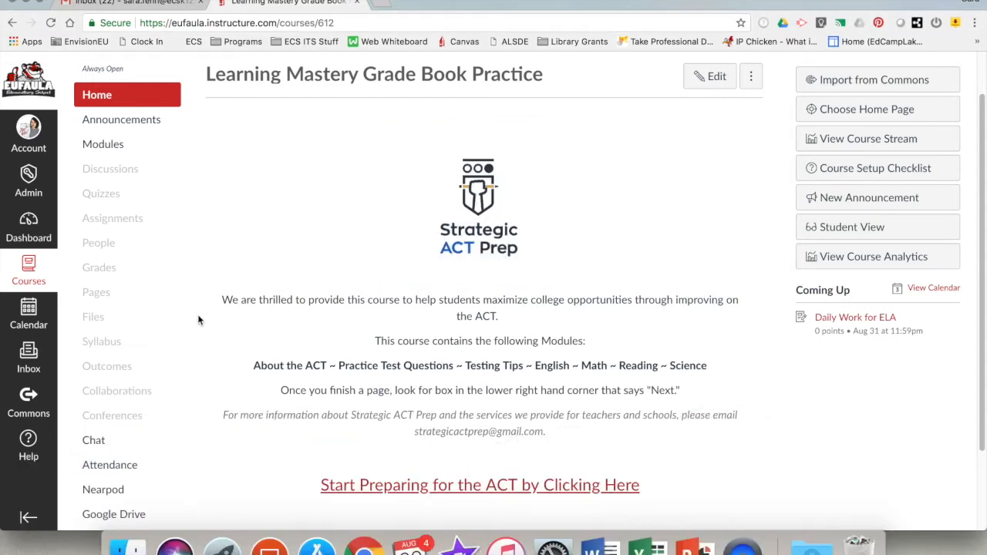
left_click(120, 226)
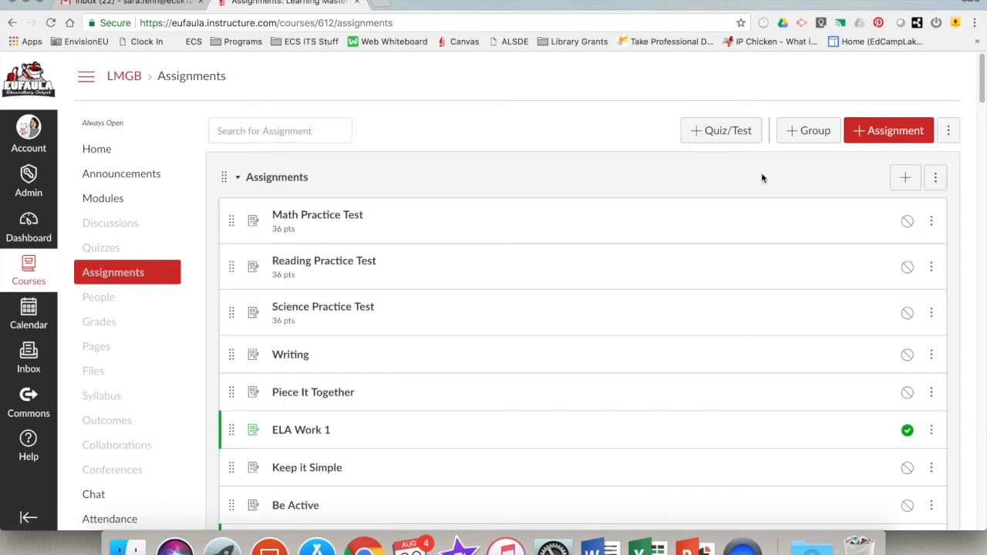
left_click(870, 140)
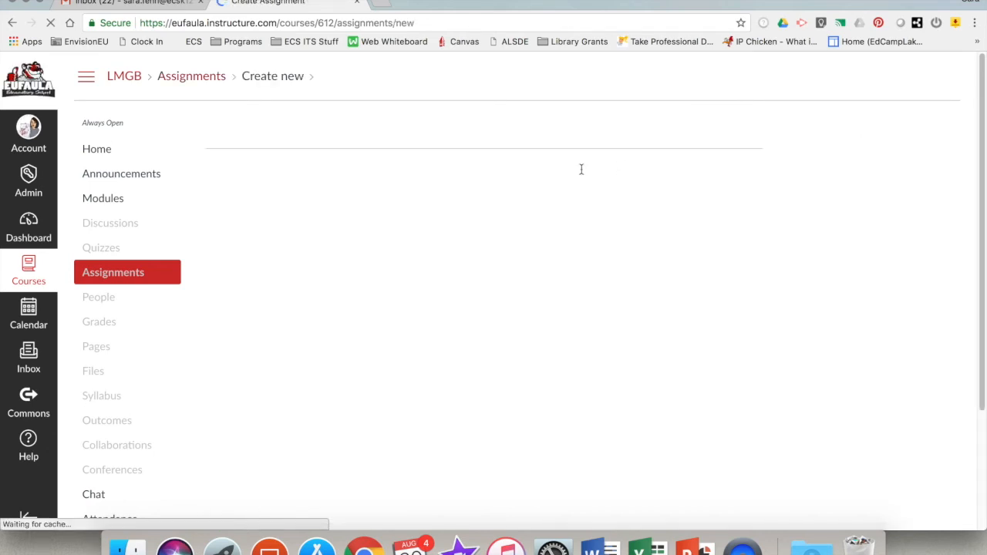
type("Dai")
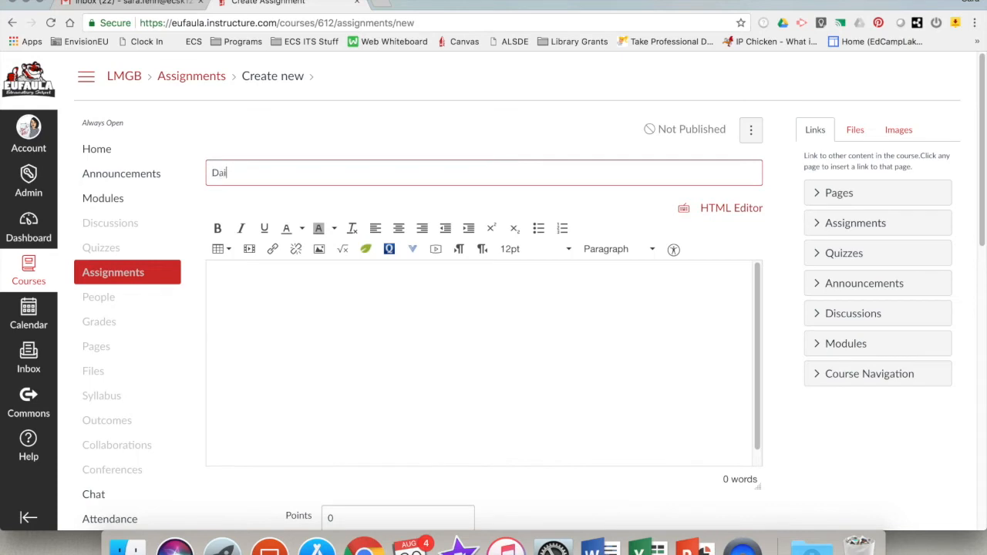
type("ly Work ELA")
Step: Enter "Description" as the assignment's body text
left_click(413, 249)
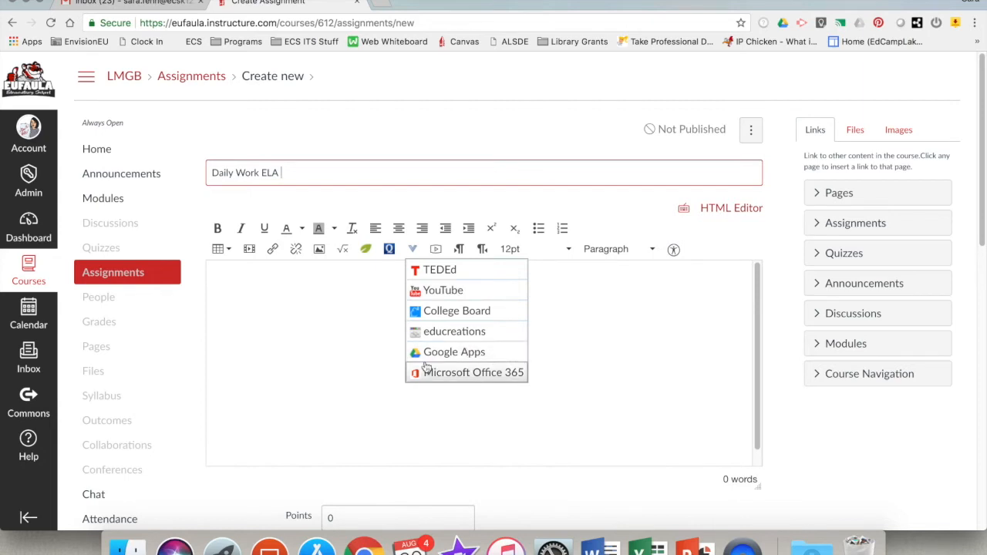
left_click(329, 350)
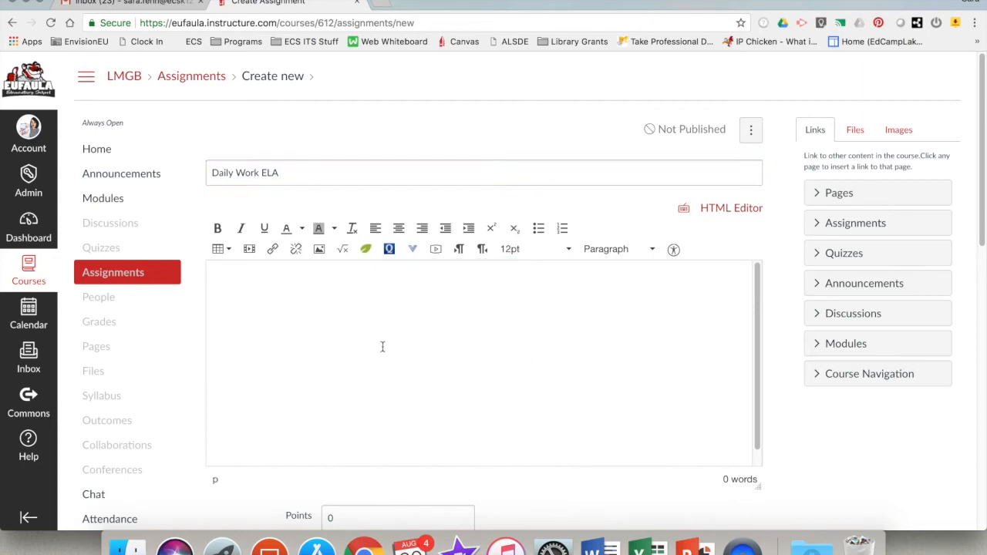
type("Description")
Step: Look through the course files that can be linked in the assignment's description
left_click(855, 135)
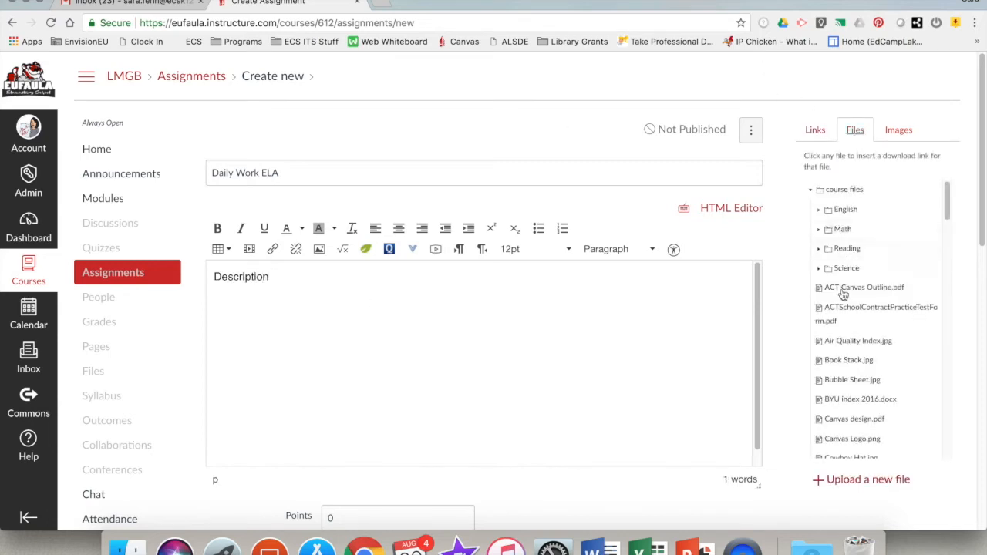
scroll(854, 396, "down", 5)
scroll(854, 396, "down", 2)
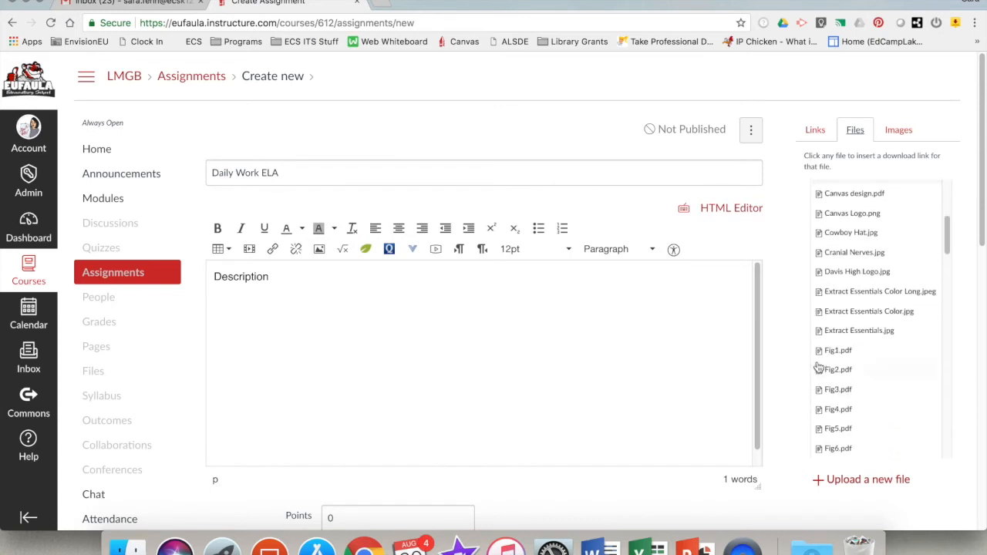
Step: Keep the assignment at 0 points in the Assignments group, with the grade displayed as Complete/Incomplete
scroll(771, 335, "down", 5)
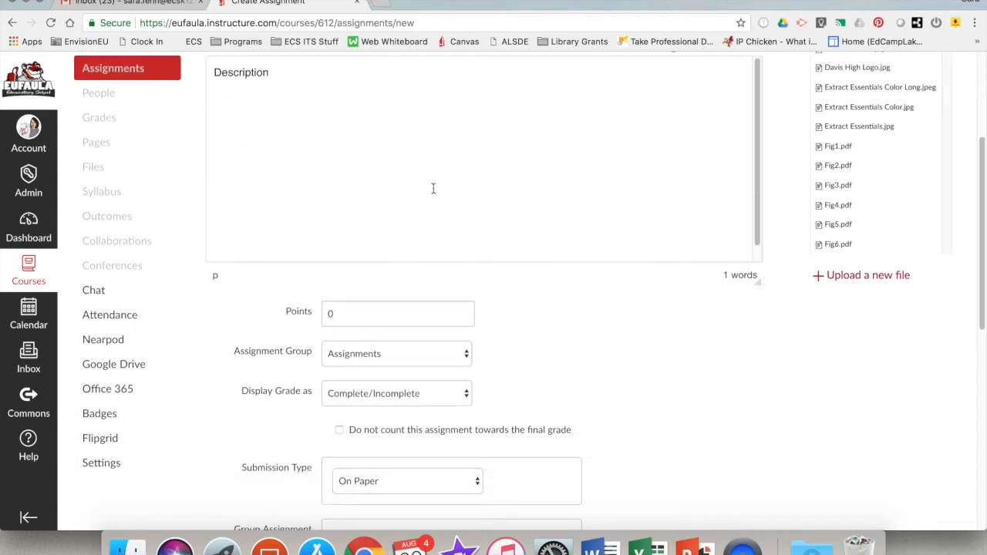
scroll(573, 337, "down", 3)
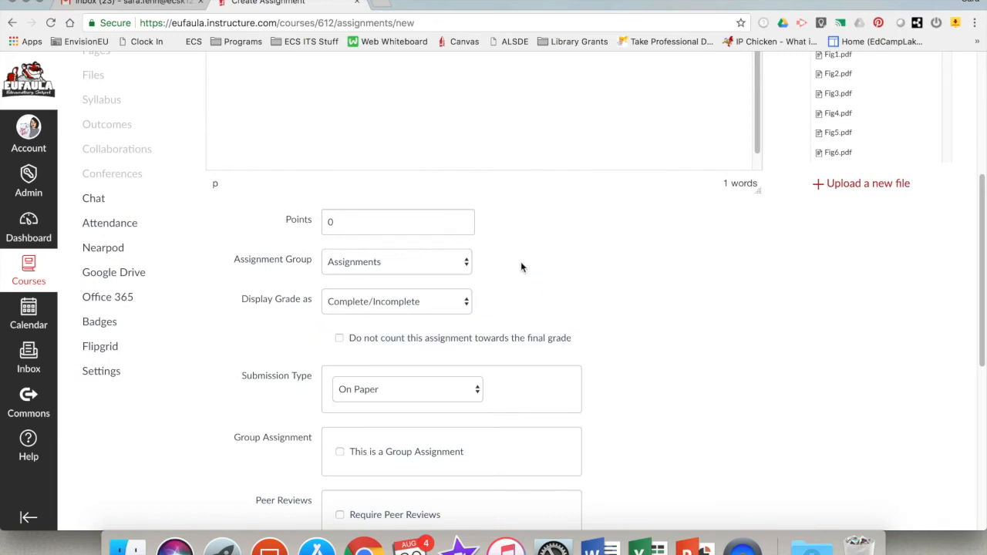
left_click(353, 223)
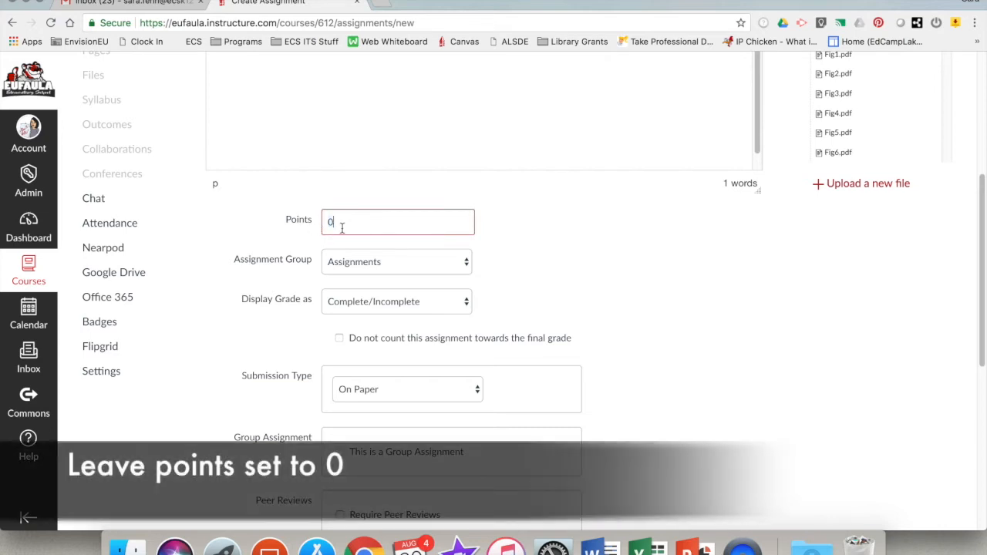
left_click(373, 266)
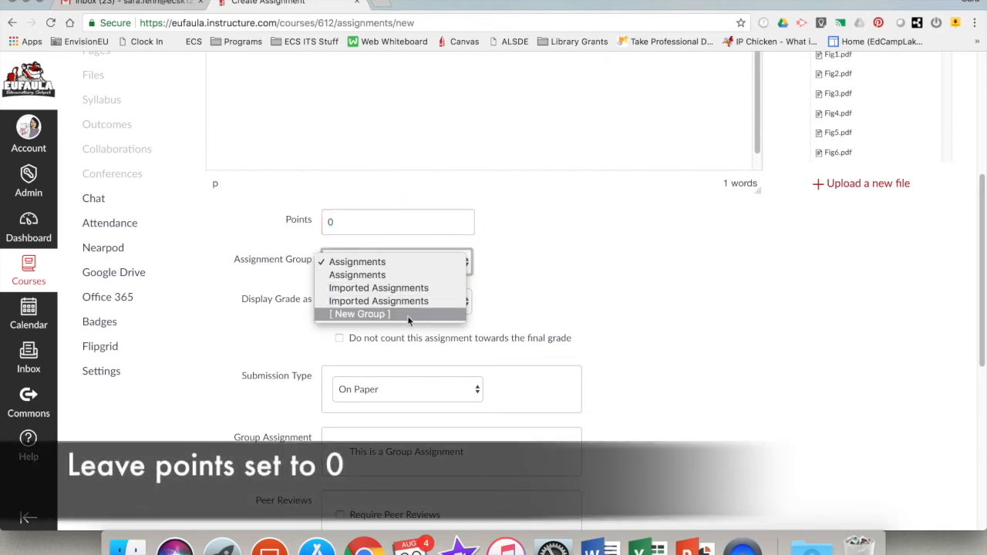
left_click(409, 263)
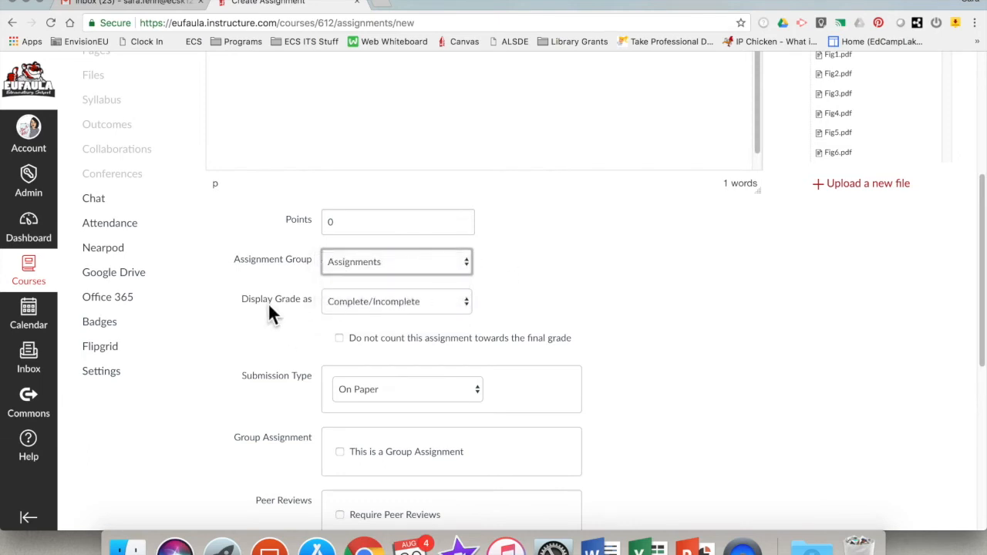
left_click(356, 307)
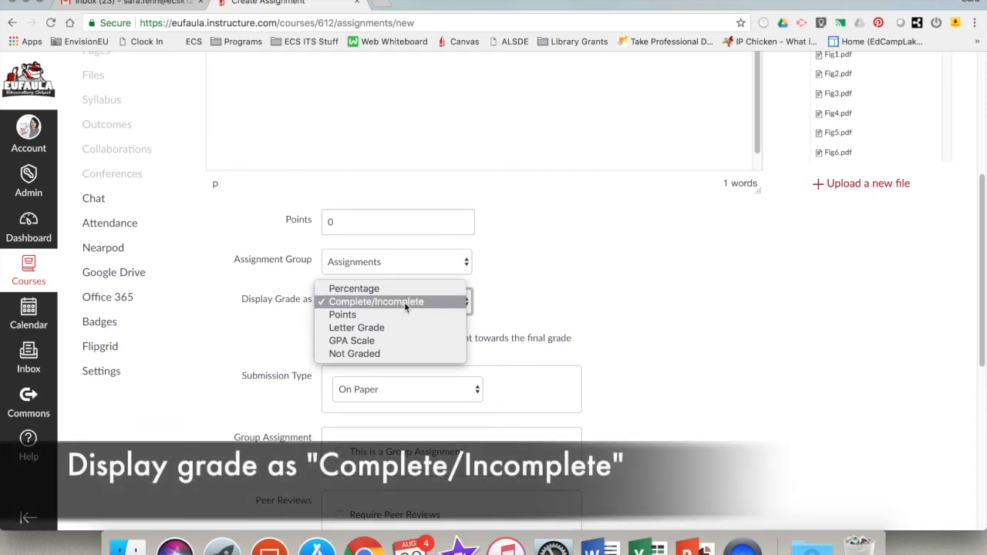
left_click(416, 303)
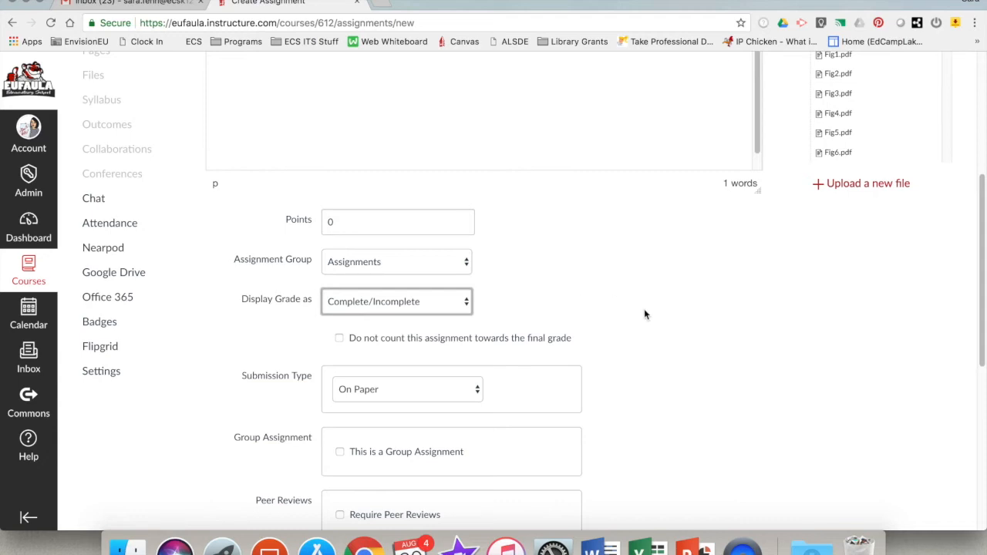
Step: Set the assignment's due date to Aug 31 11:59pm for everyone, and save and publish it
scroll(645, 314, "down", 5)
scroll(645, 314, "down", 1)
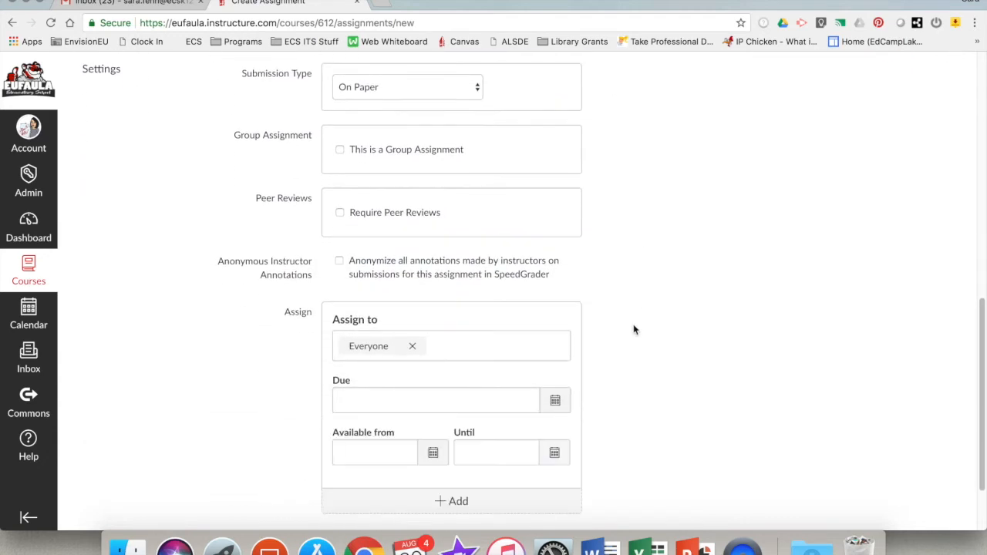
left_click(555, 400)
left_click(463, 348)
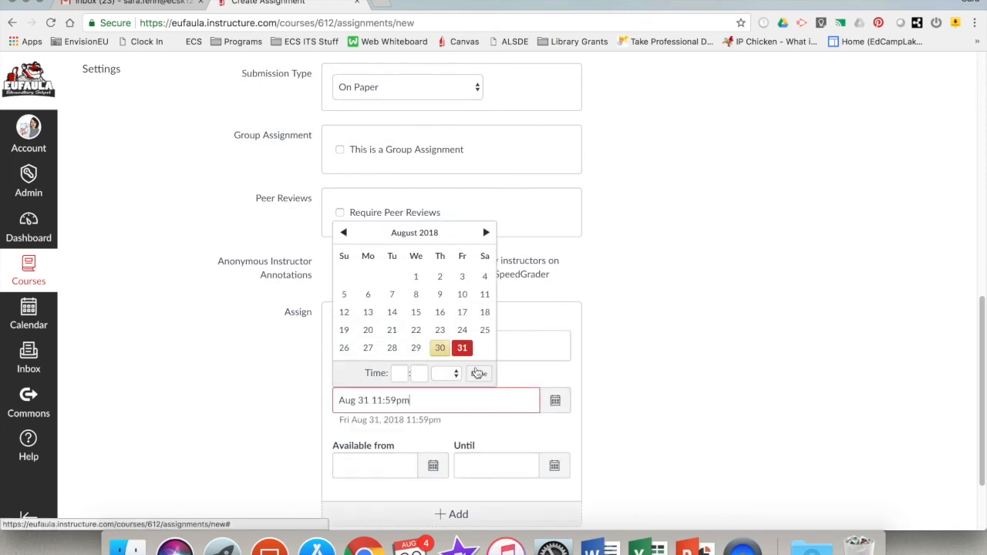
left_click(480, 374)
scroll(690, 388, "down", 2)
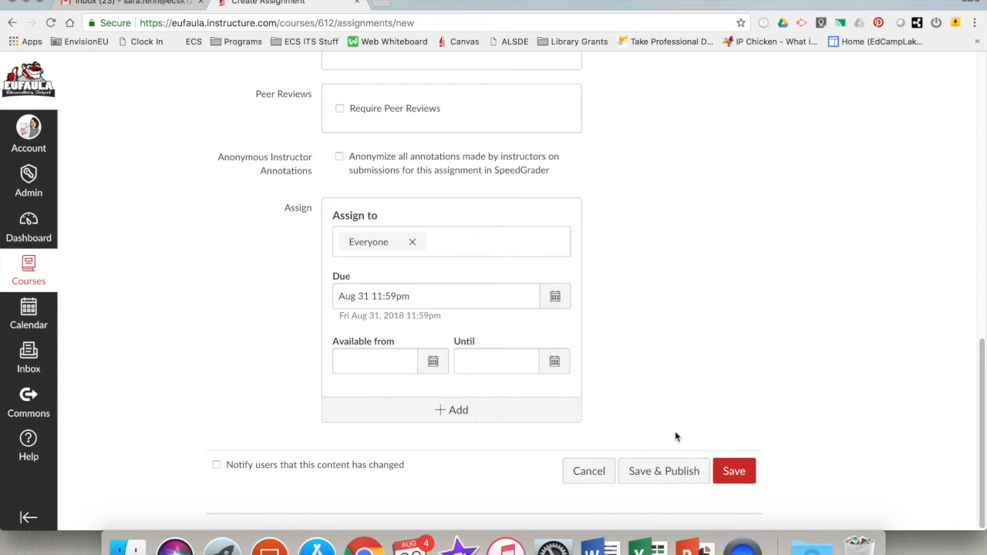
left_click(667, 472)
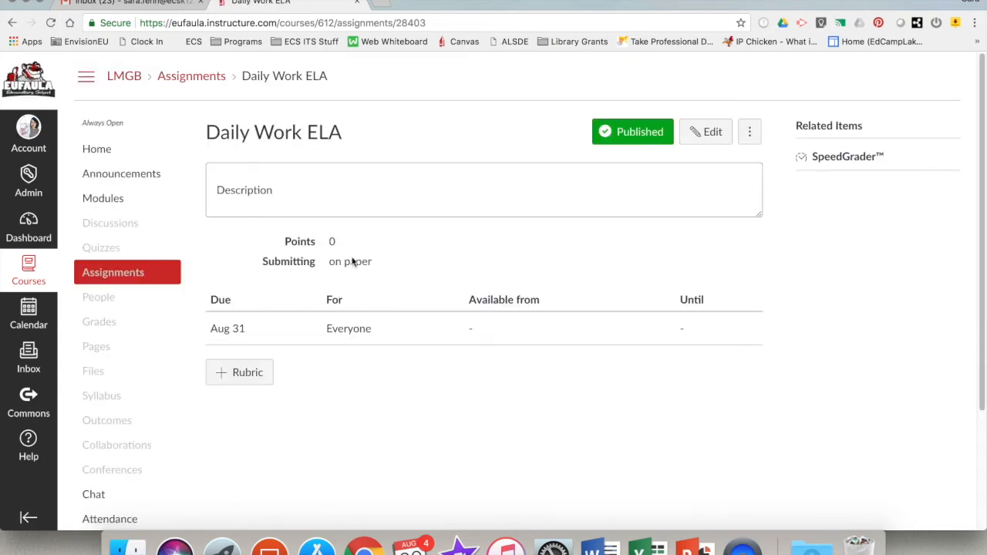
Step: Add a rubric to the assignment and import the Conventions of Standard English outcome from 3 ELA, 3 Language, keeping it as a scoring criterion
left_click(238, 376)
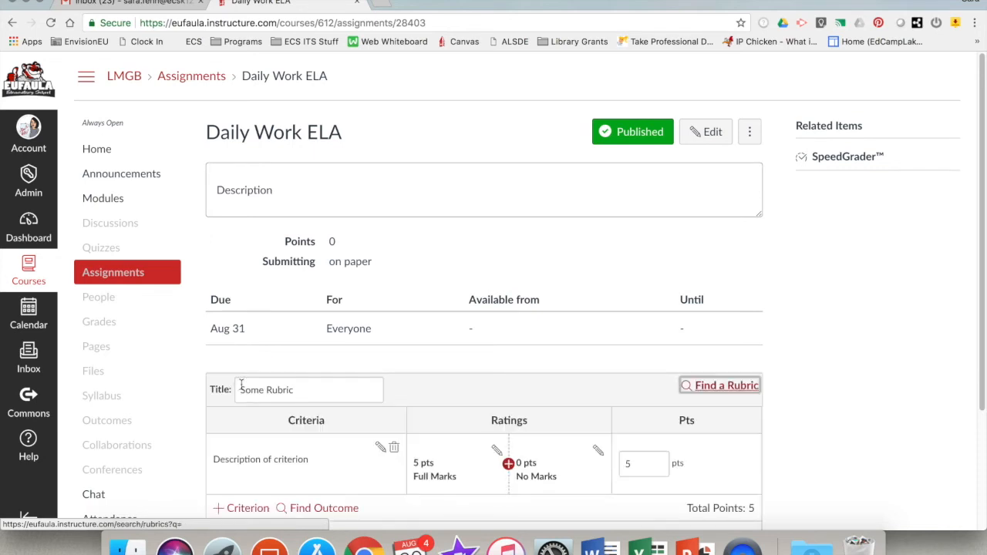
scroll(830, 414, "down", 5)
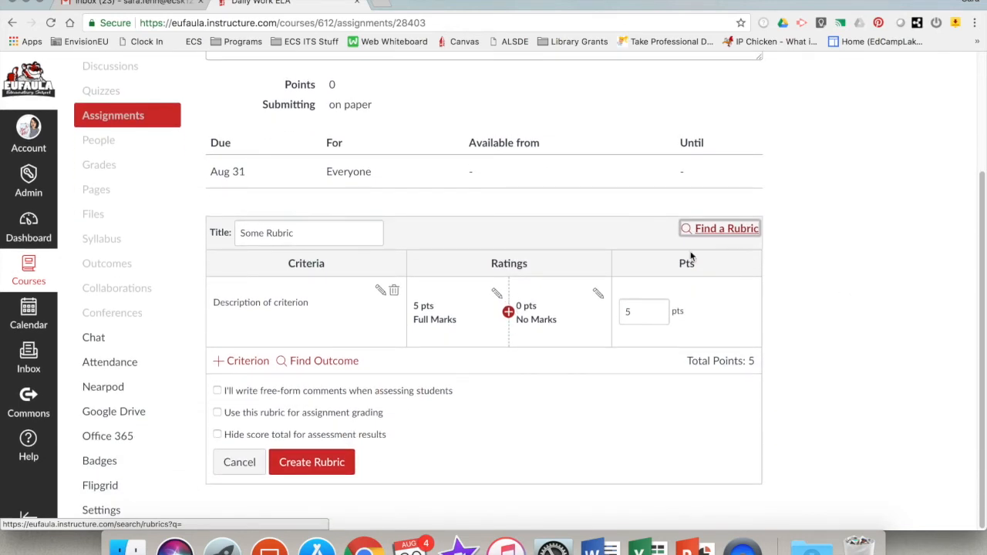
left_click(307, 364)
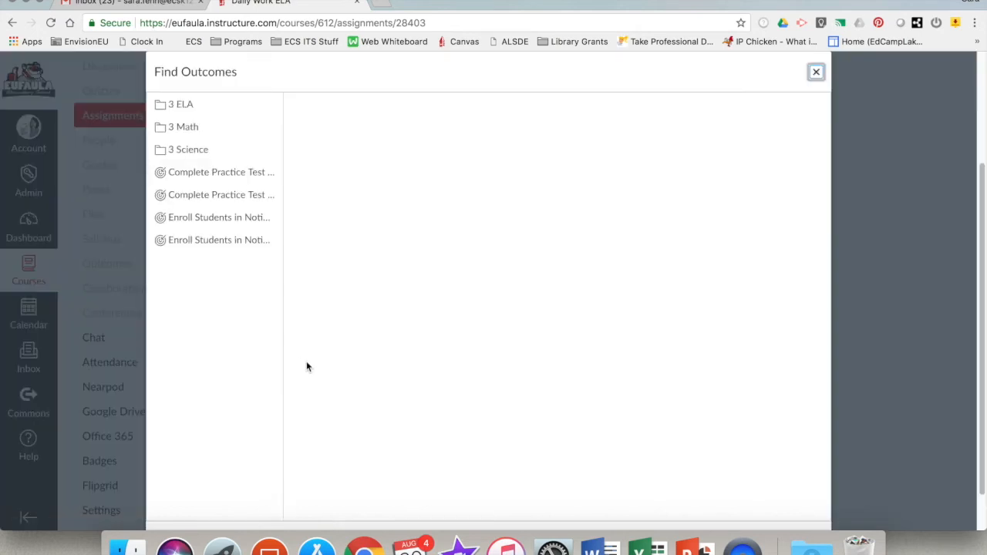
left_click(203, 113)
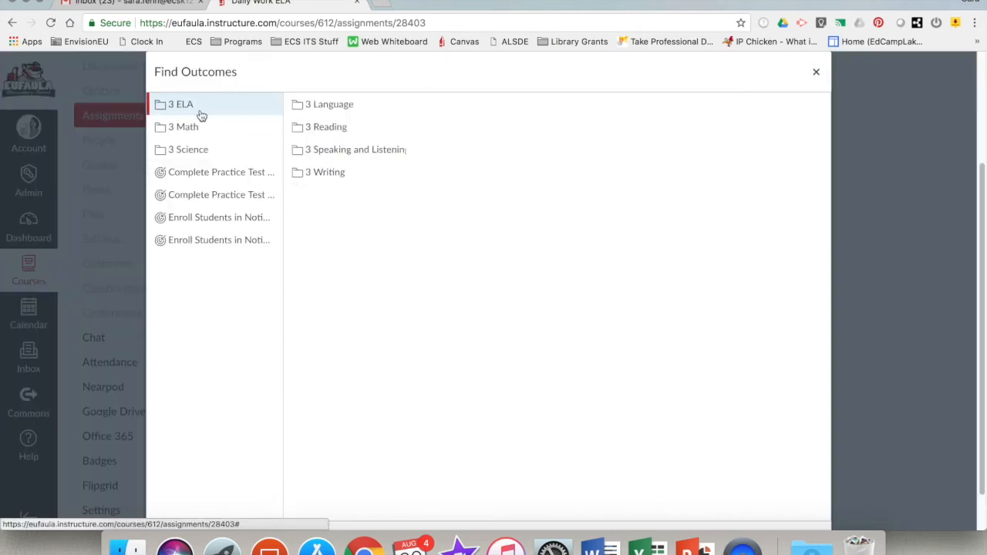
left_click(326, 108)
left_click(327, 108)
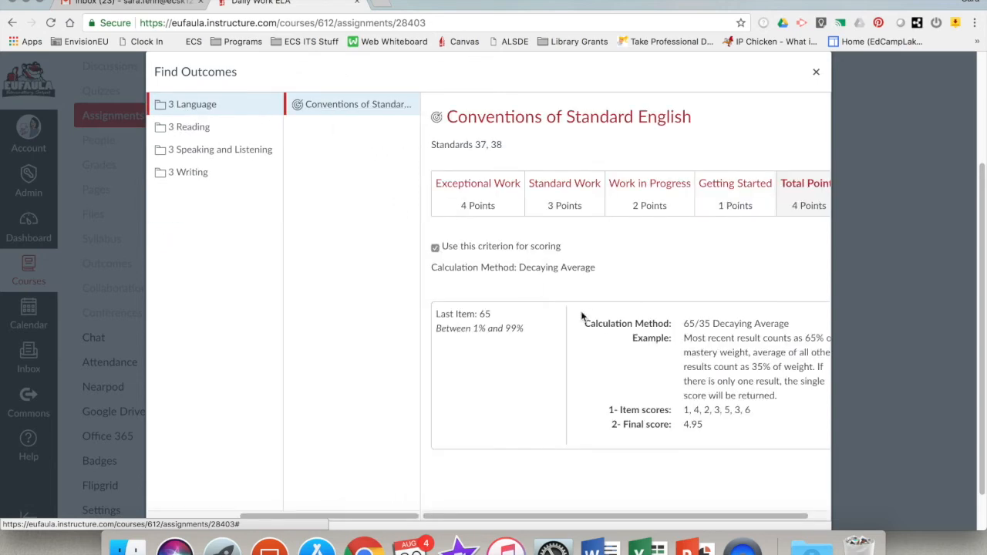
scroll(509, 231, "down", 1)
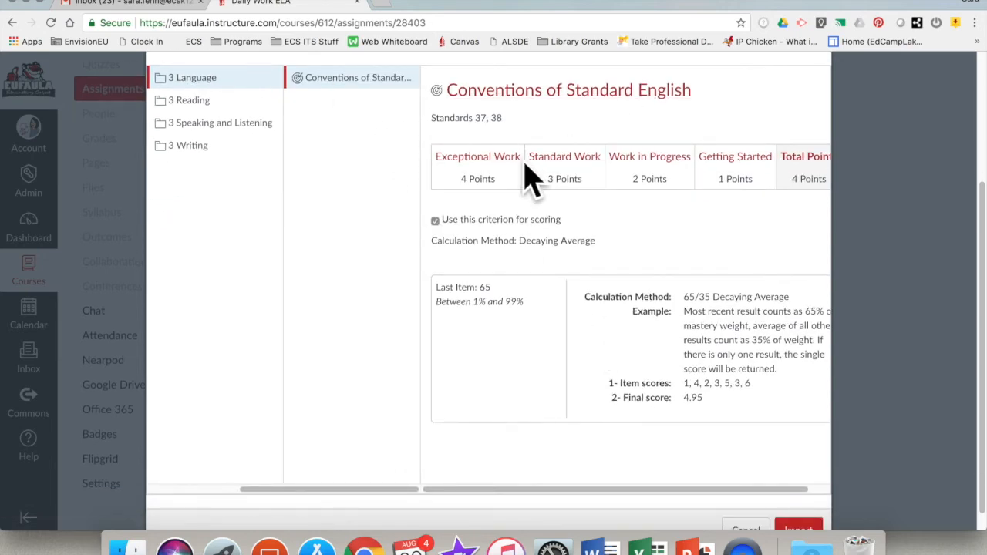
scroll(540, 224, "down", 1)
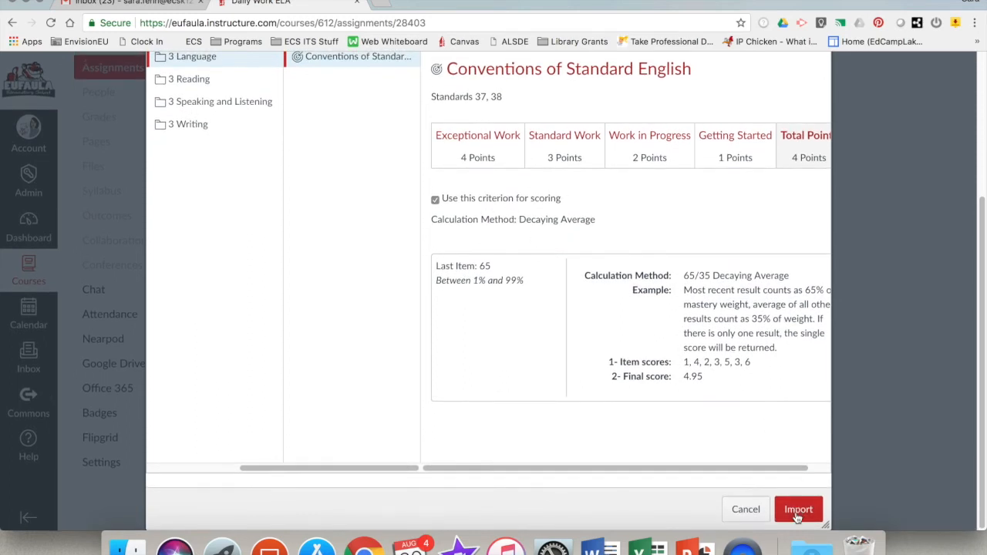
left_click(798, 510)
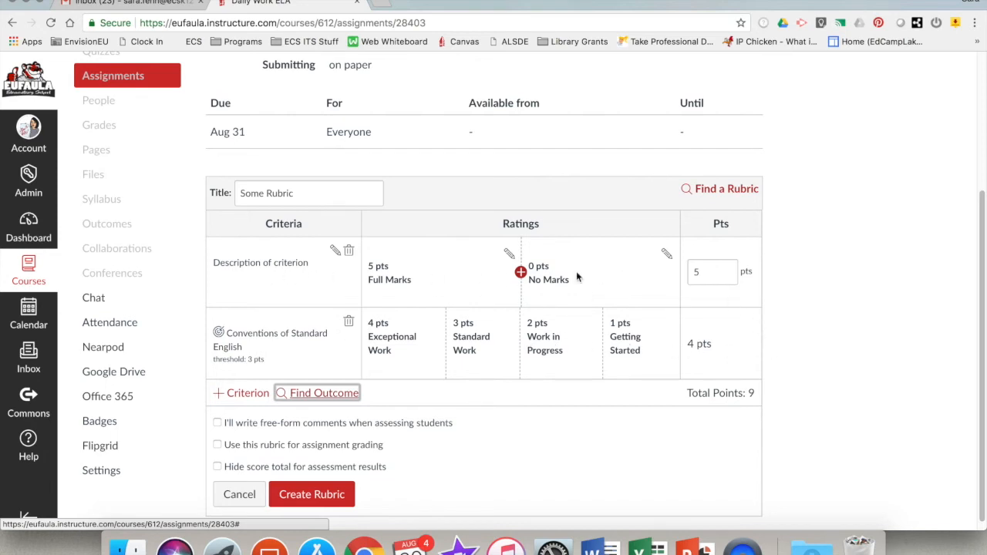
Step: Delete the default "Description of criterion" row and create the rubric with its use for assignment grading left off
left_click(349, 255)
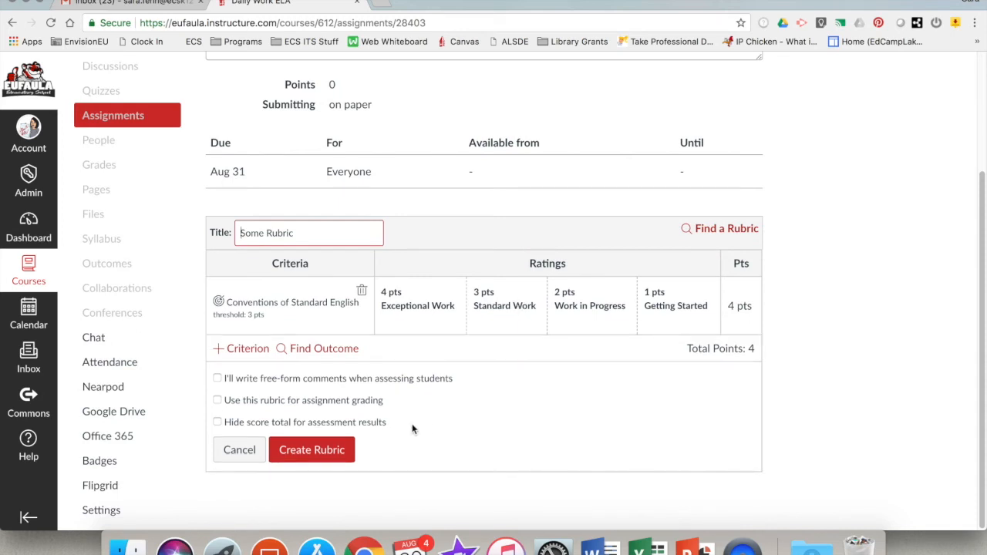
left_click(218, 405)
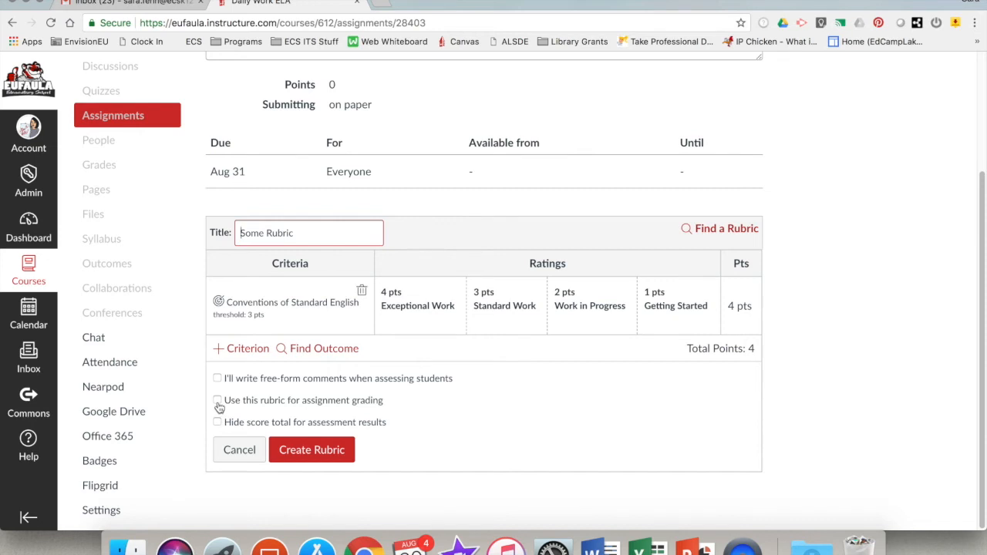
left_click(219, 403)
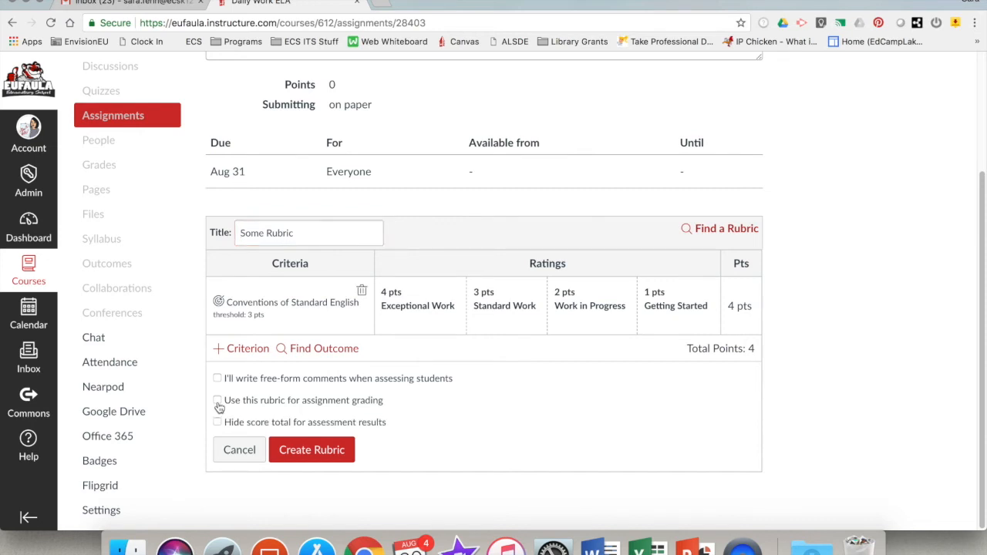
left_click(307, 455)
scroll(453, 439, "up", 4)
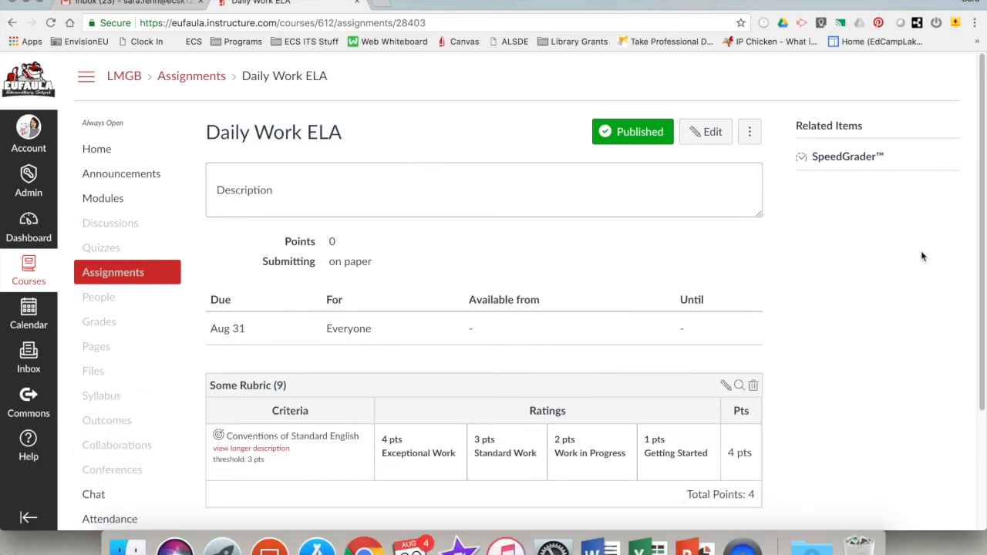
scroll(873, 316, "down", 3)
scroll(872, 315, "up", 3)
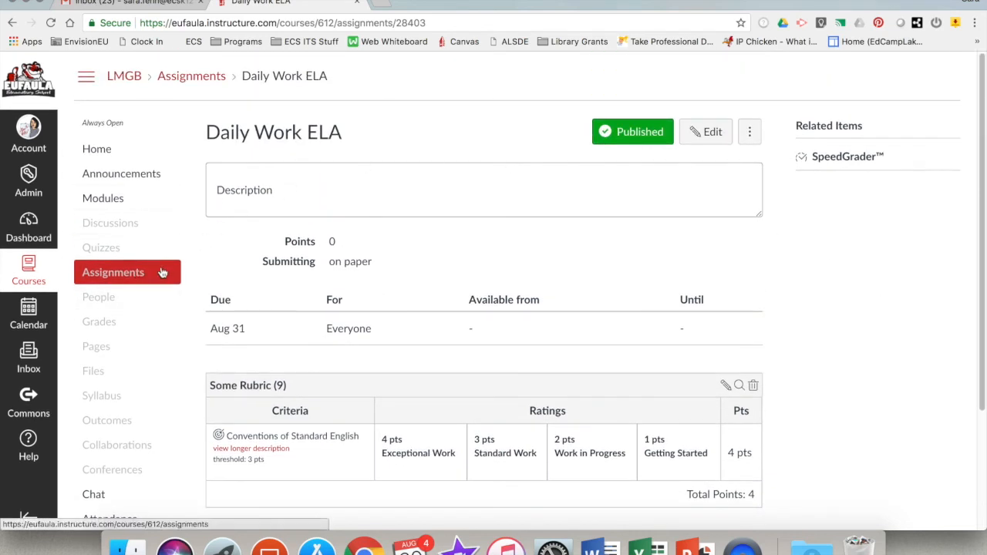
Step: Open the Daily Work ELA assignment in SpeedGrader and keep the student's grade as Complete
left_click(840, 161)
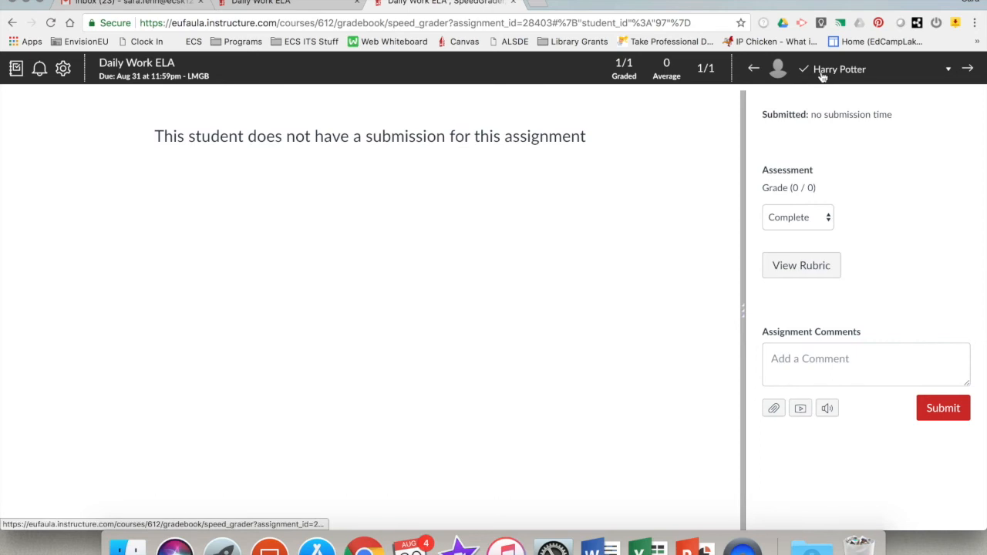
left_click(823, 218)
left_click(814, 220)
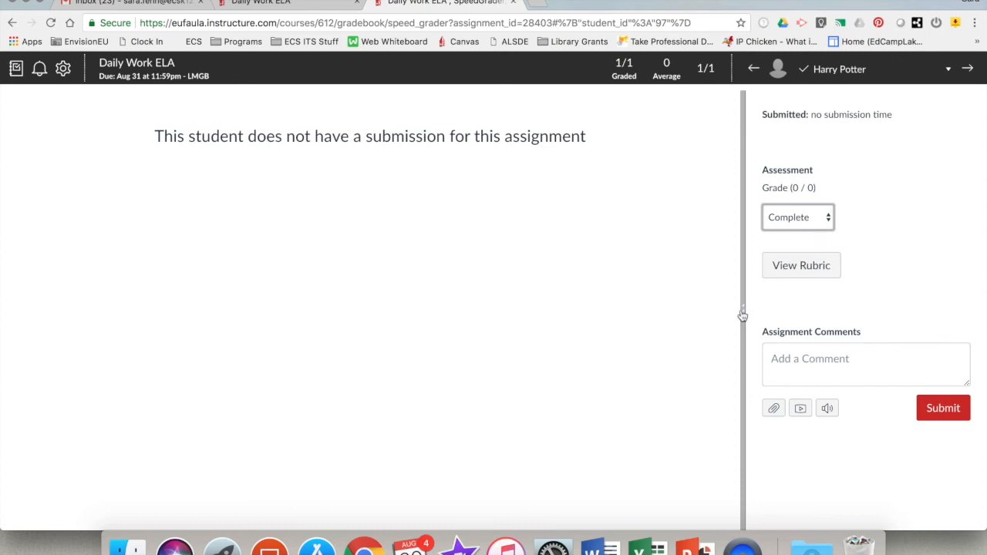
Step: Rate the student's Conventions of Standard English criterion as Standard Work (3 pts) in the rubric, then save and submit the assessment
left_click(790, 267)
mouse_move(870, 525)
left_mouse_down()
mouse_move(961, 524)
mouse_move(852, 524)
left_mouse_up()
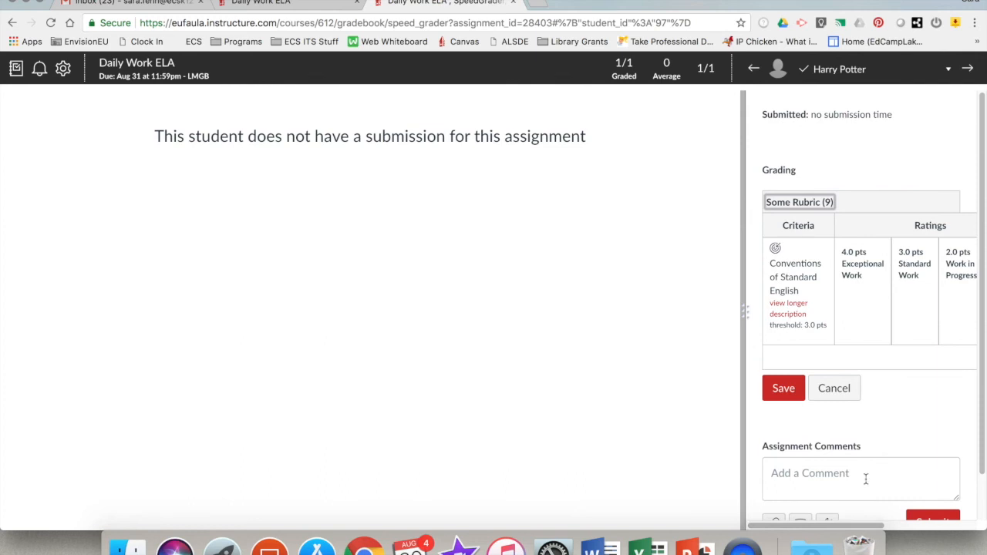
left_click(917, 311)
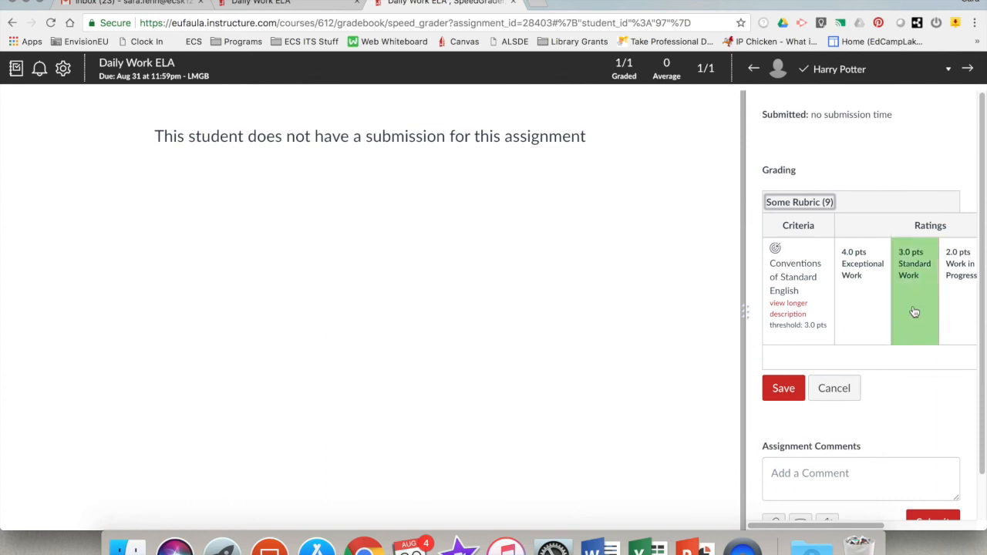
left_click(784, 390)
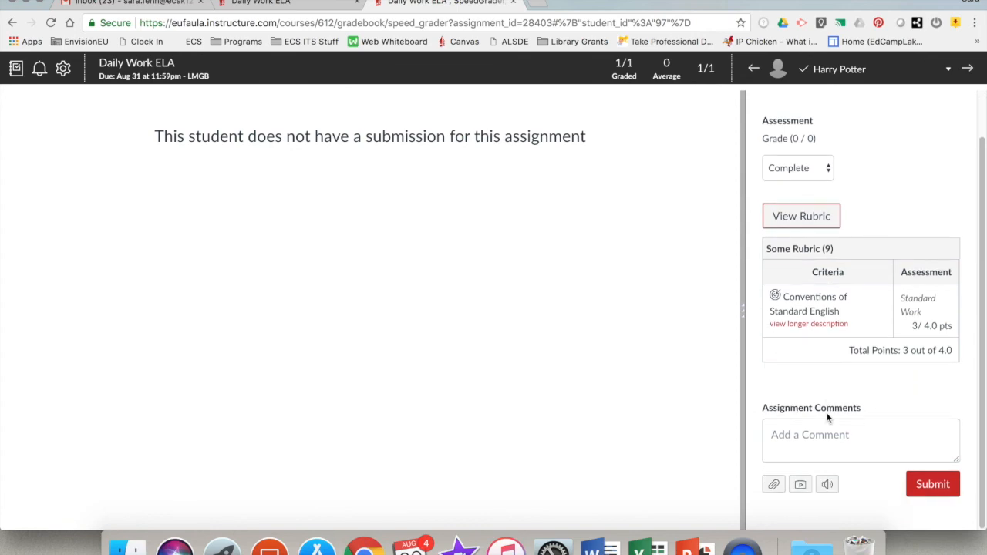
left_click(920, 491)
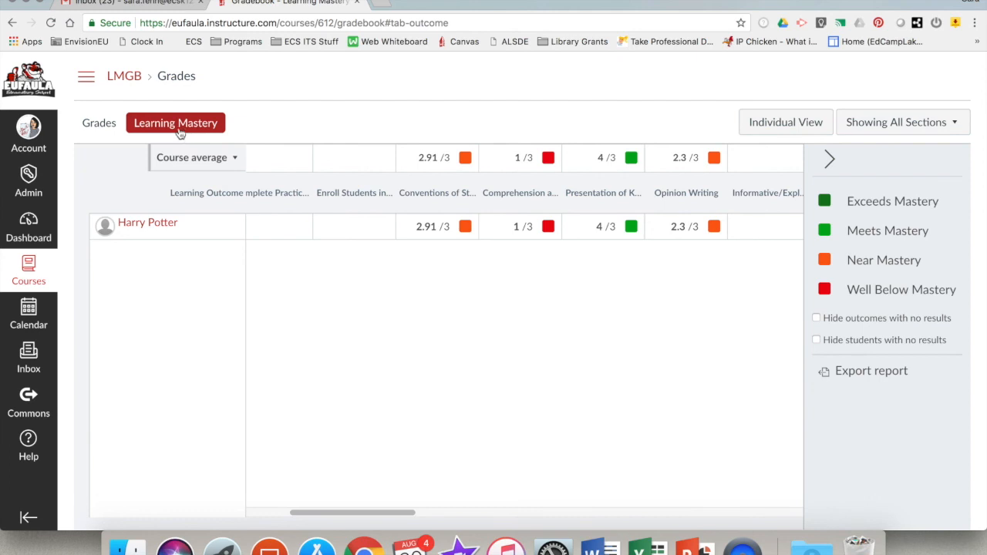
Step: Show the assignment grades in the gradebook and mark the student's ELA Work 7 as incomplete
left_click(90, 126)
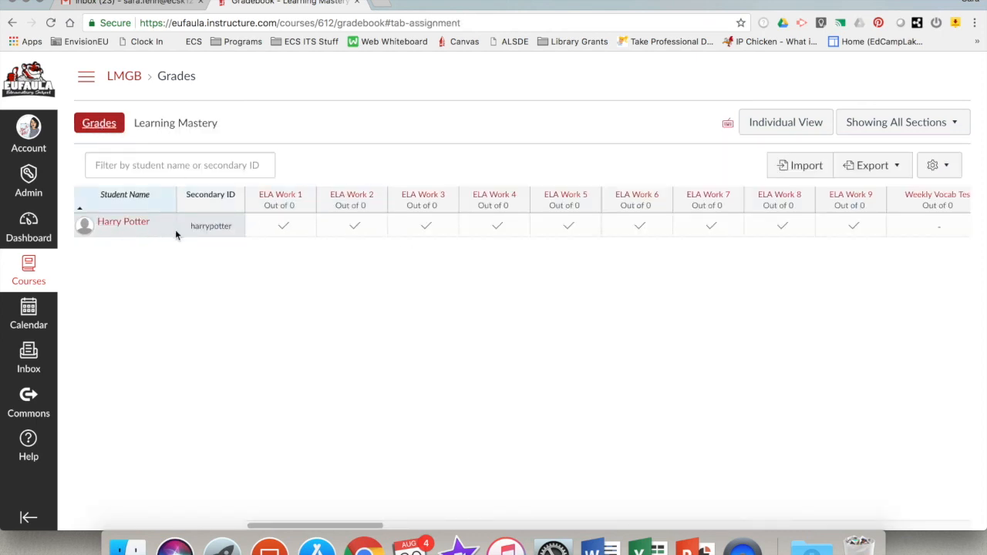
scroll(595, 225, "right", 4)
left_click(577, 230)
left_click(578, 230)
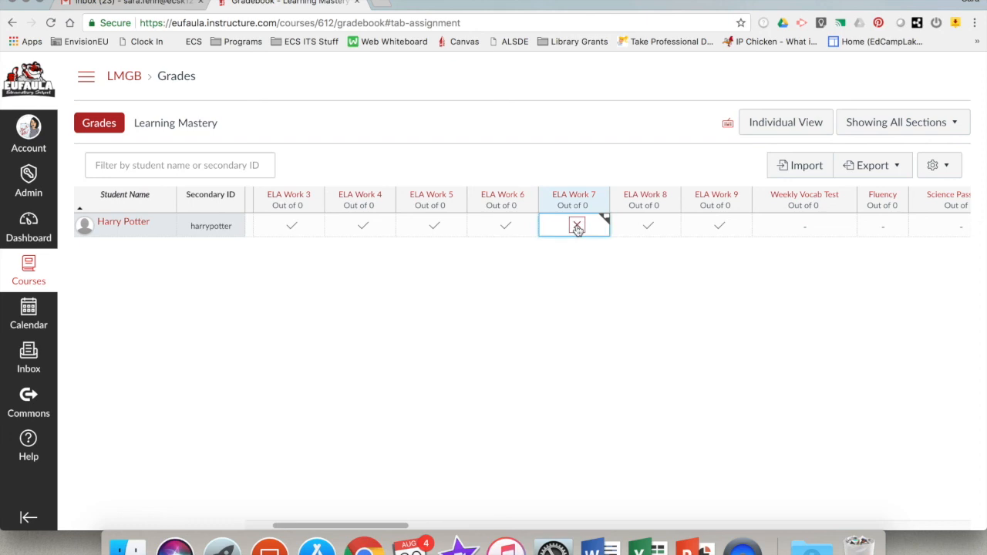
left_click(631, 324)
Step: Toggle the student's ELA Work 7 completion mark again in the gradebook
left_click(579, 228)
left_click(576, 230)
left_click(576, 227)
left_click(575, 227)
Step: Return to the Learning Mastery gradebook and examine the mastery details and calculation method of the Conventions of Standard English outcome
left_click(178, 125)
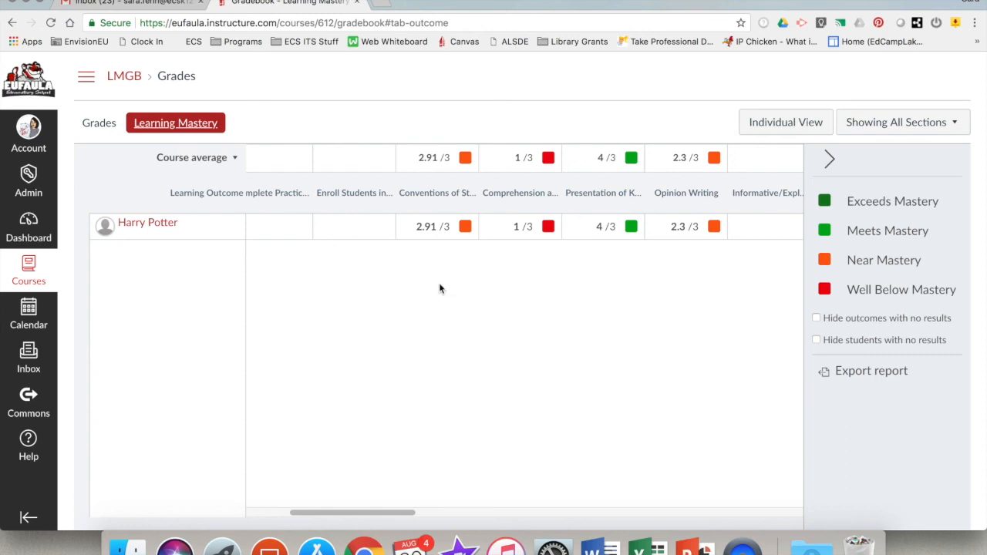
mouse_move(438, 197)
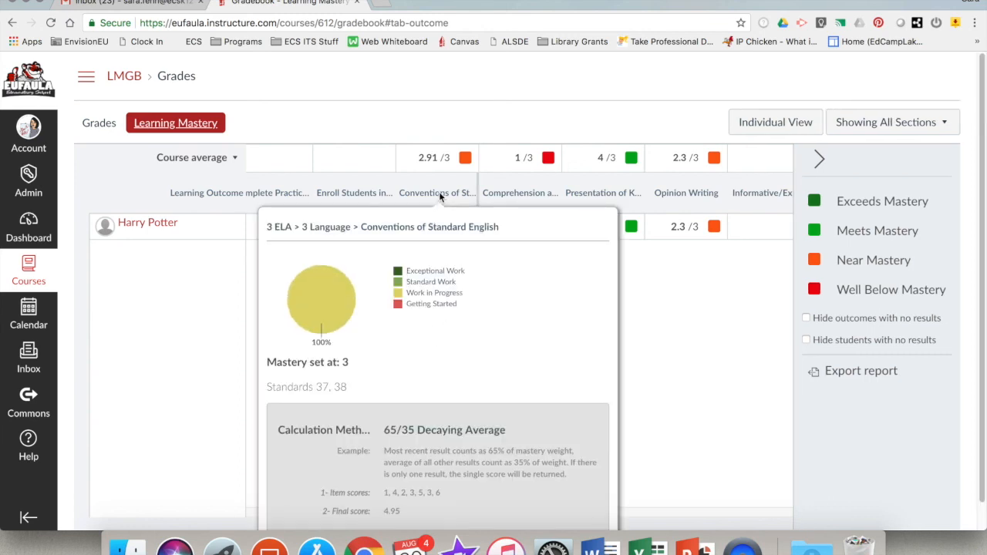